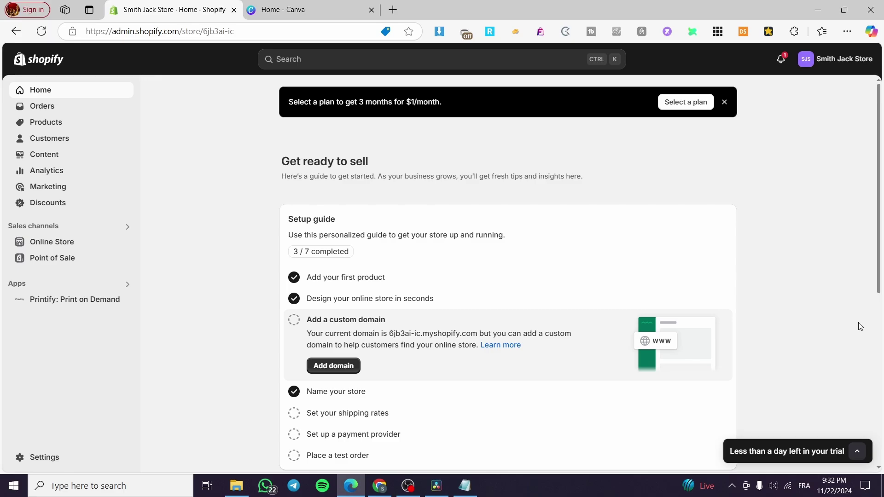
- Look through the store's home page, product list and payment settings, and return to the home page
scroll(645, 300, down, 6)
scroll(690, 368, up, 6)
click(724, 102)
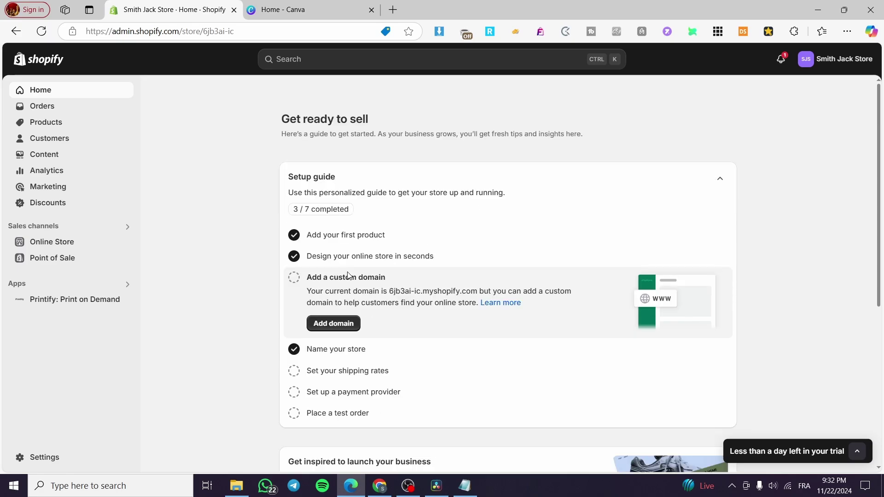
click(60, 125)
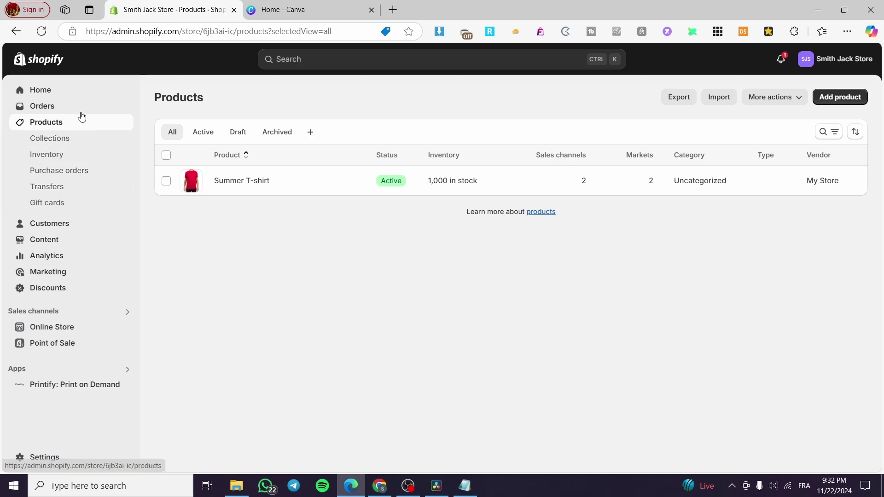
click(44, 457)
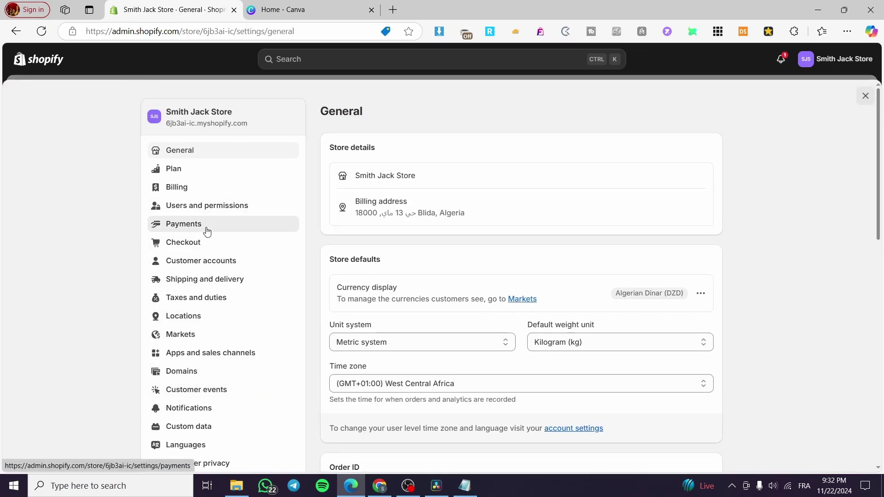
click(207, 225)
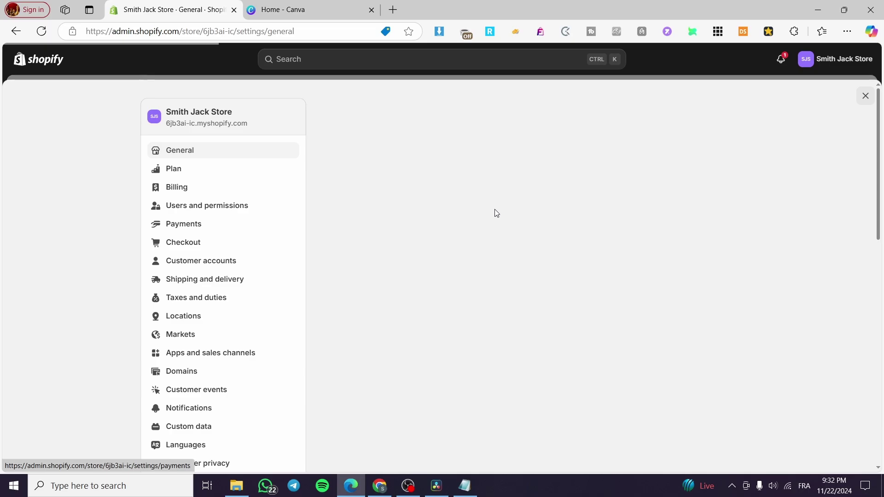
click(863, 96)
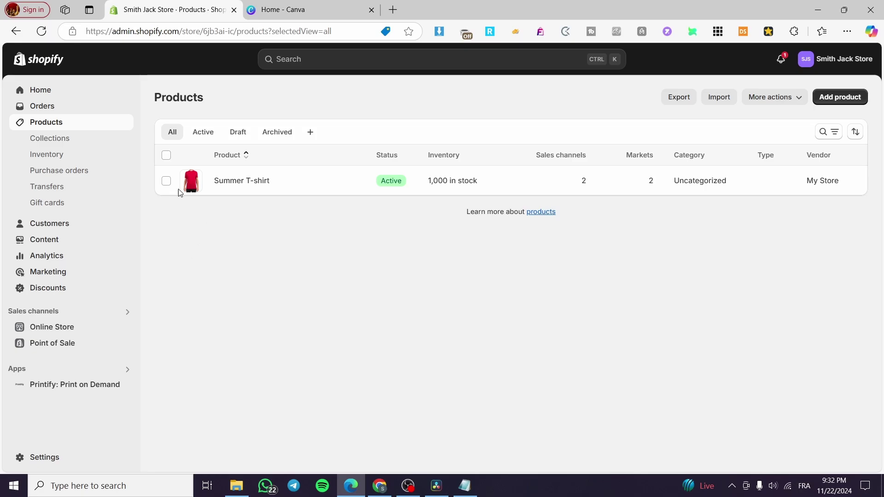
click(52, 93)
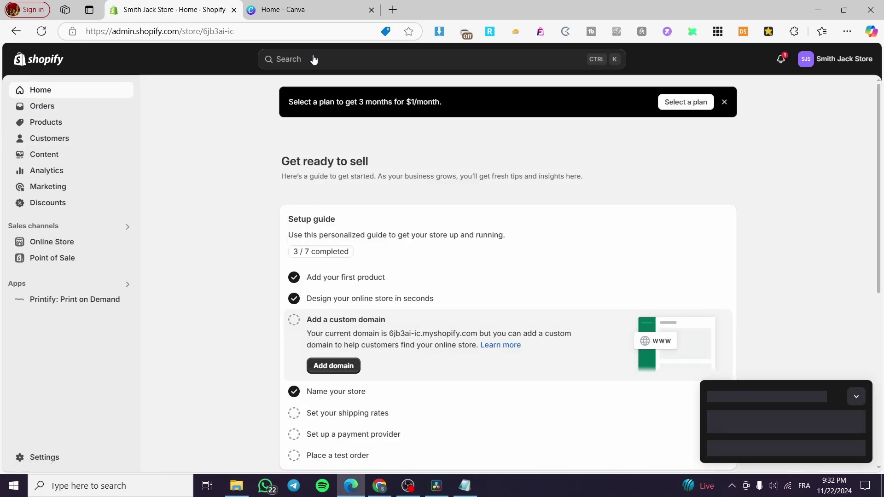
- Search the Shopify App Store for "Live product option" from the admin search
click(371, 67)
click(668, 103)
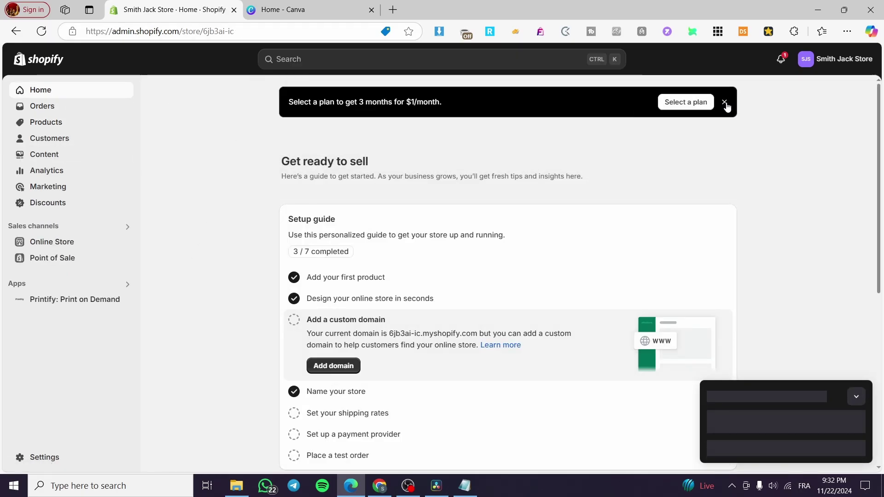
click(500, 59)
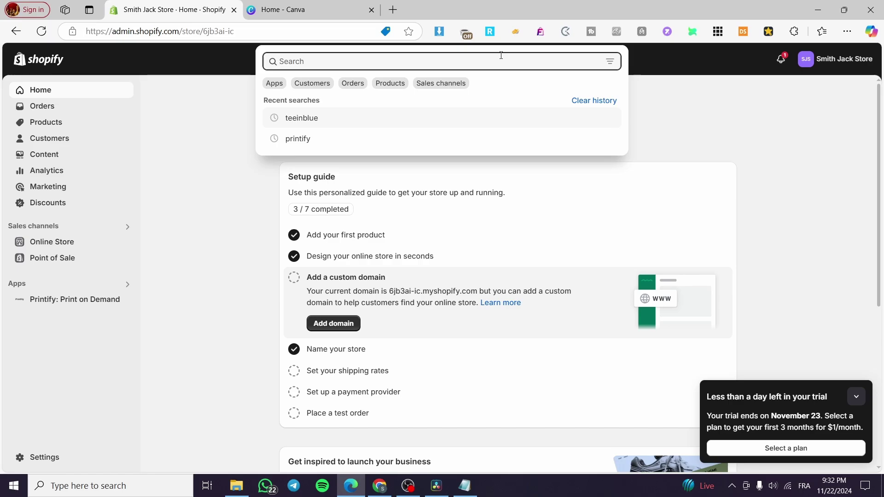
text(Live )
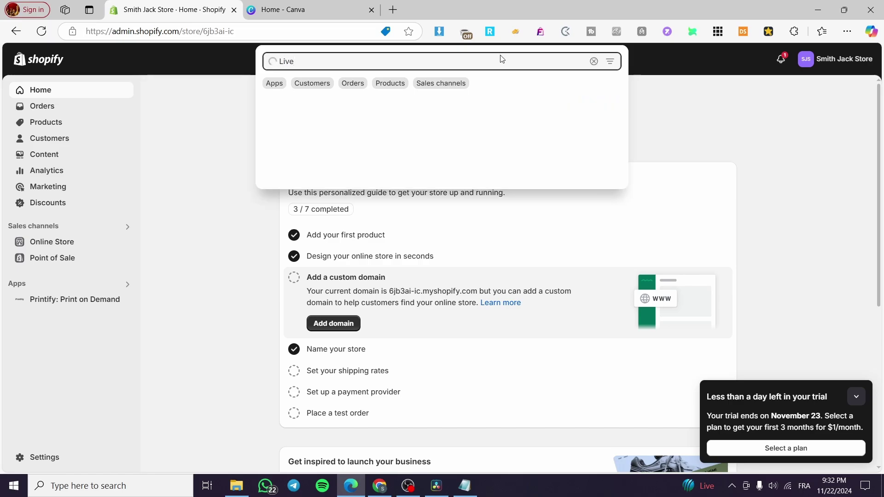
text(produc)
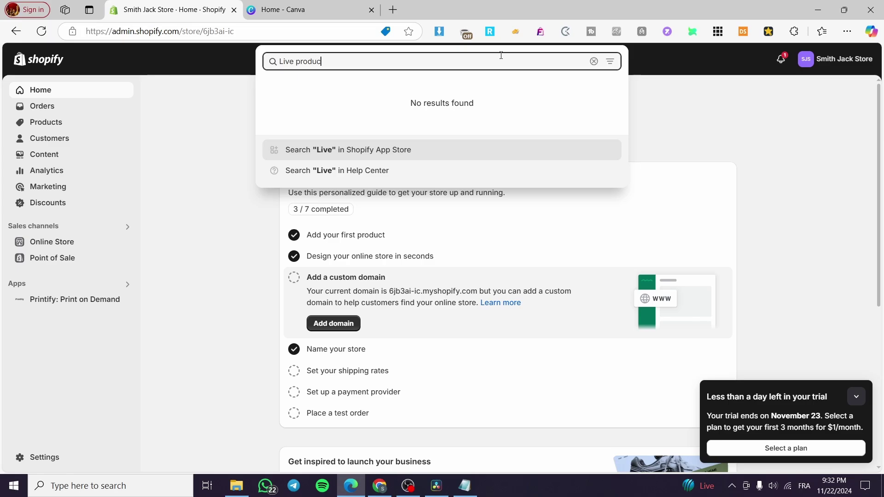
text(t option)
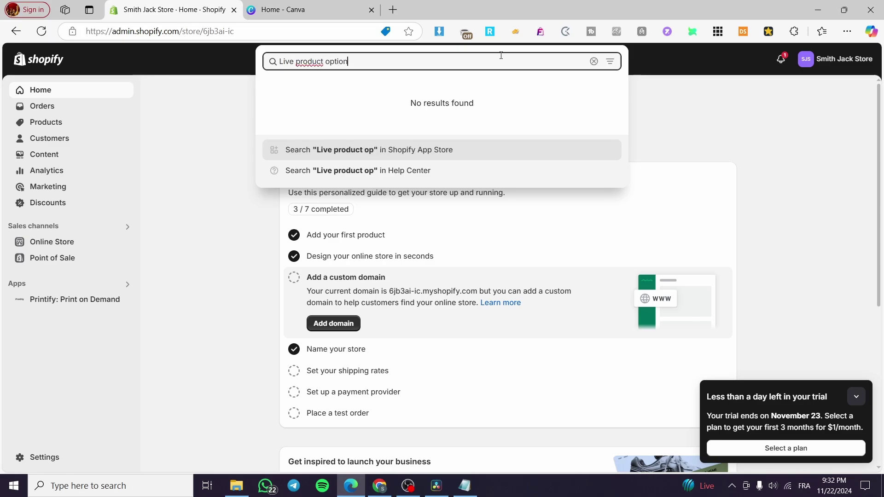
click(421, 156)
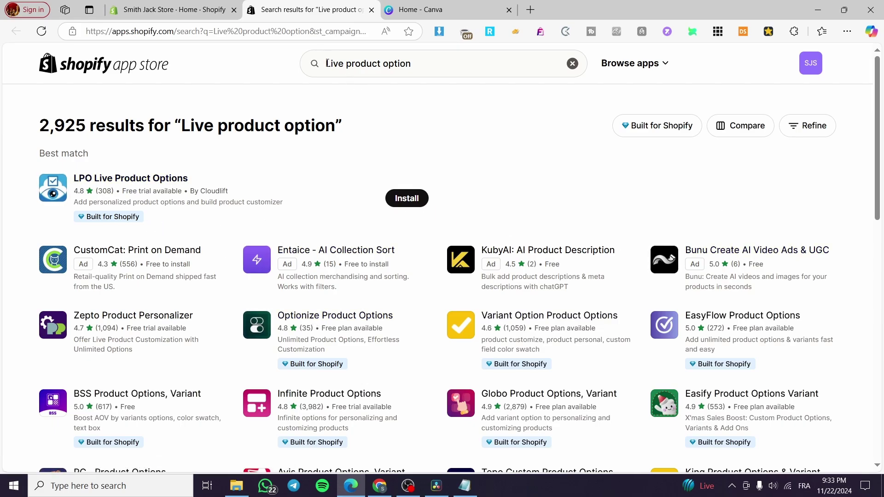
- Install the LPO Live Product Options app from its App Store listing and pin it among the store's apps
click(108, 186)
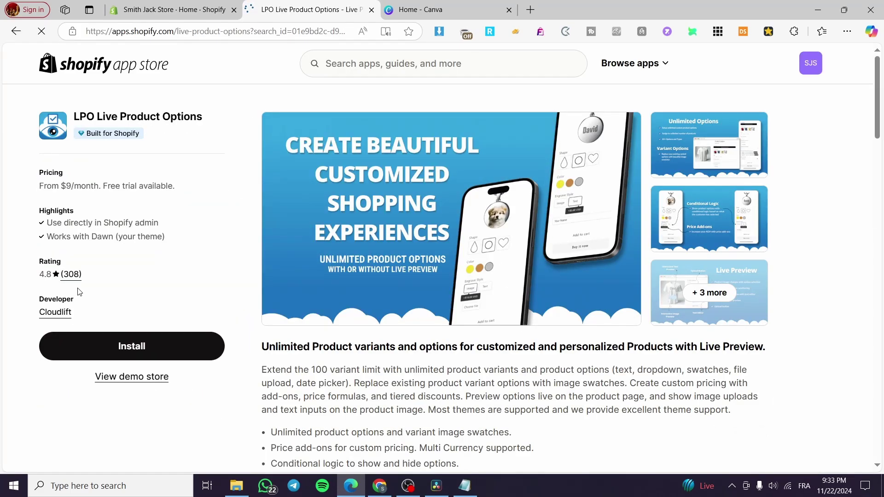
click(134, 349)
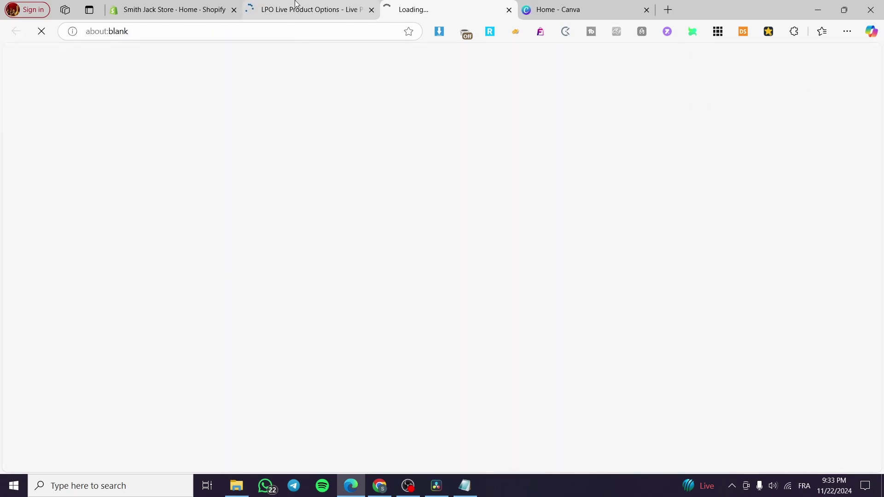
click(751, 276)
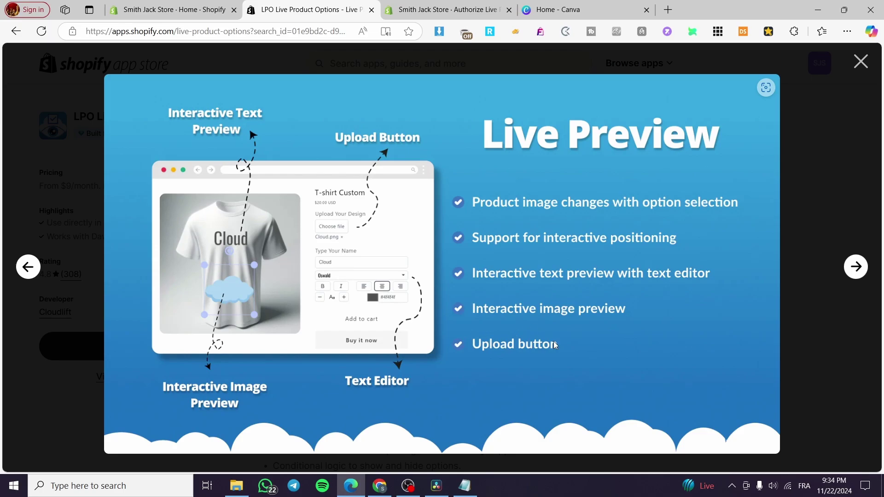
click(859, 63)
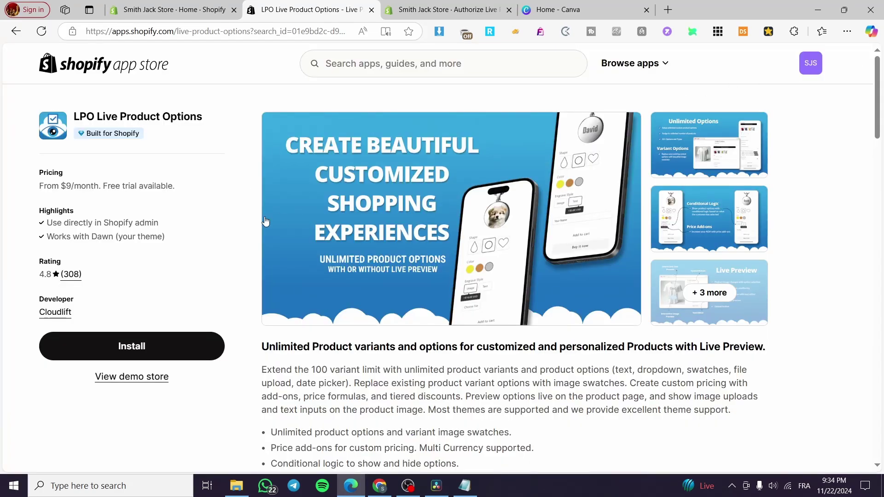
drag(206, 122, 73, 120)
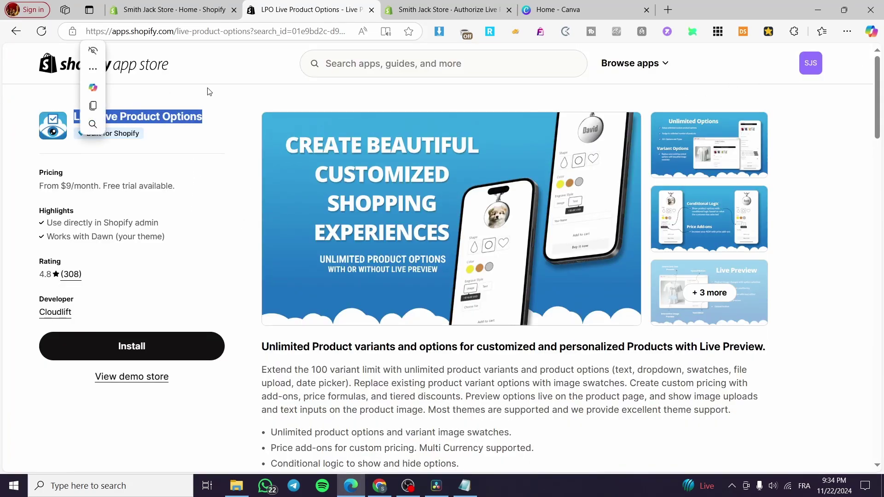
click(437, 5)
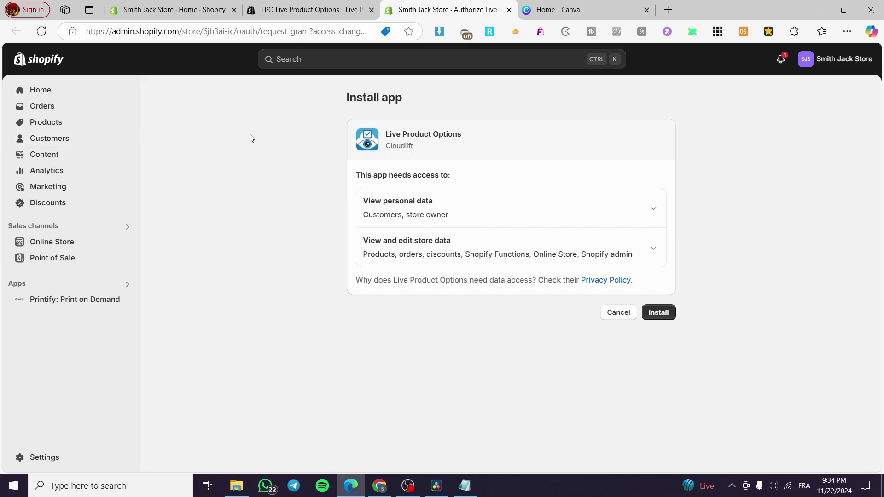
click(645, 315)
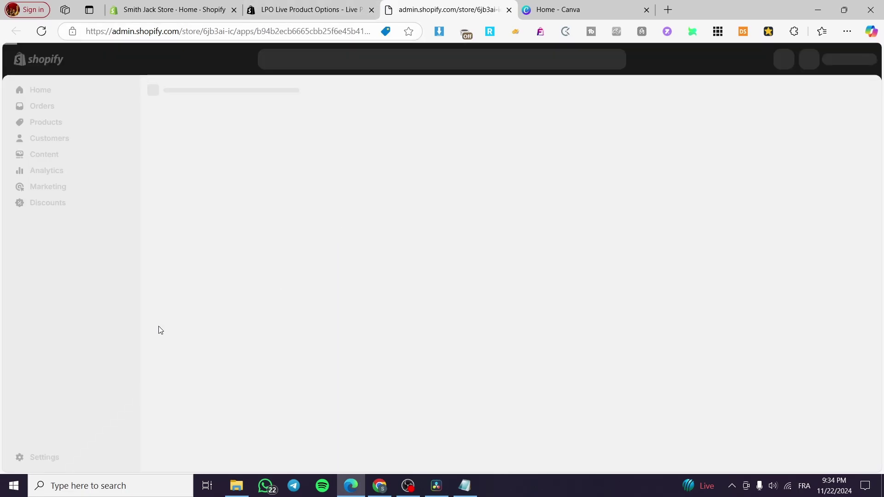
click(81, 325)
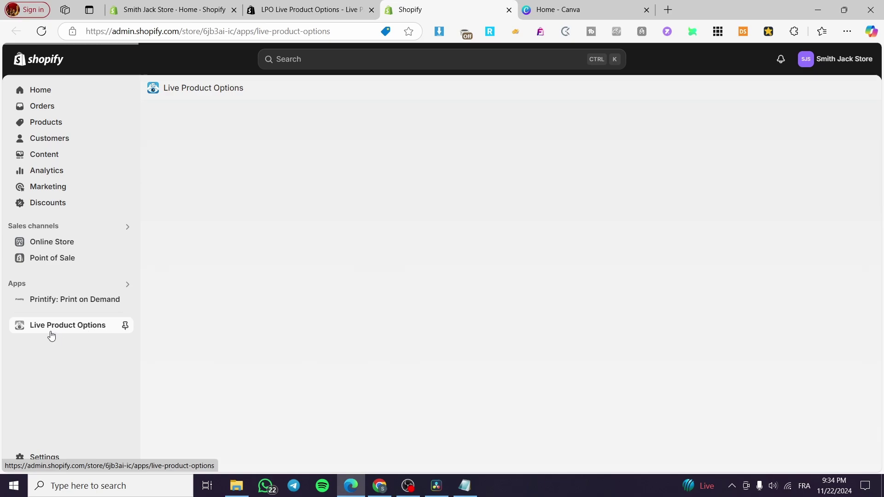
click(126, 326)
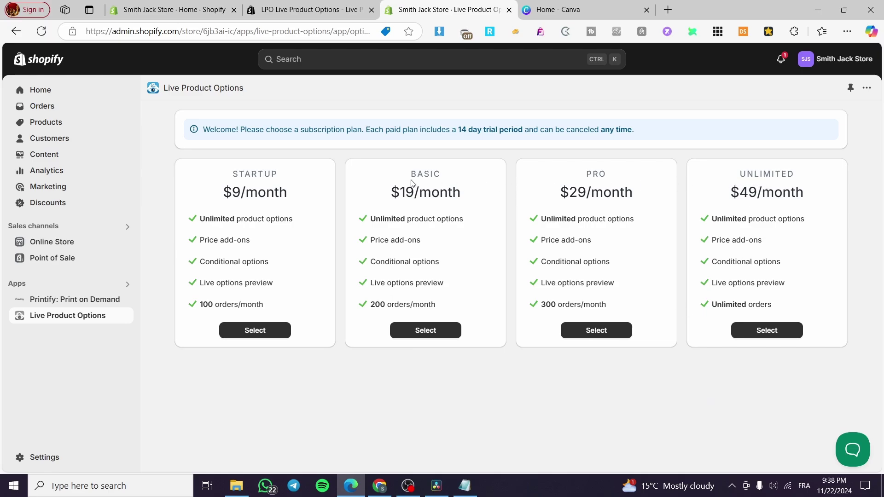
- Choose the Startup plan at $9/month for Live Product Options and approve the subscription
click(254, 331)
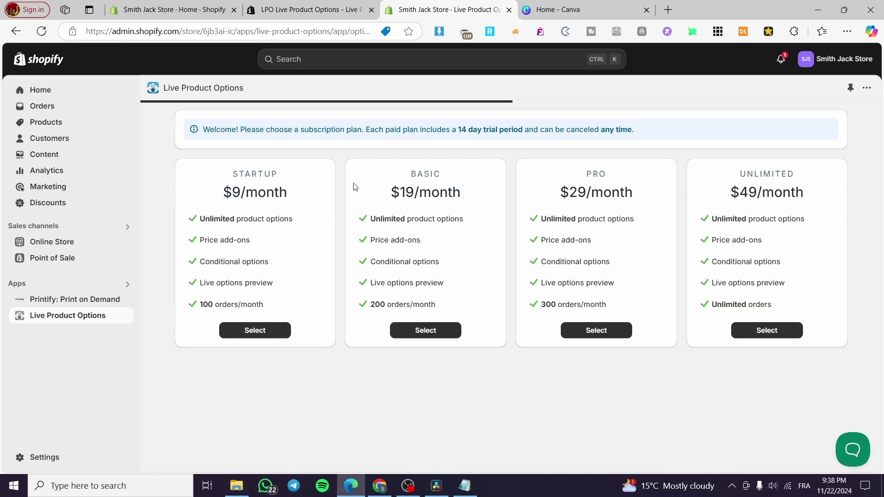
drag(460, 129, 520, 131)
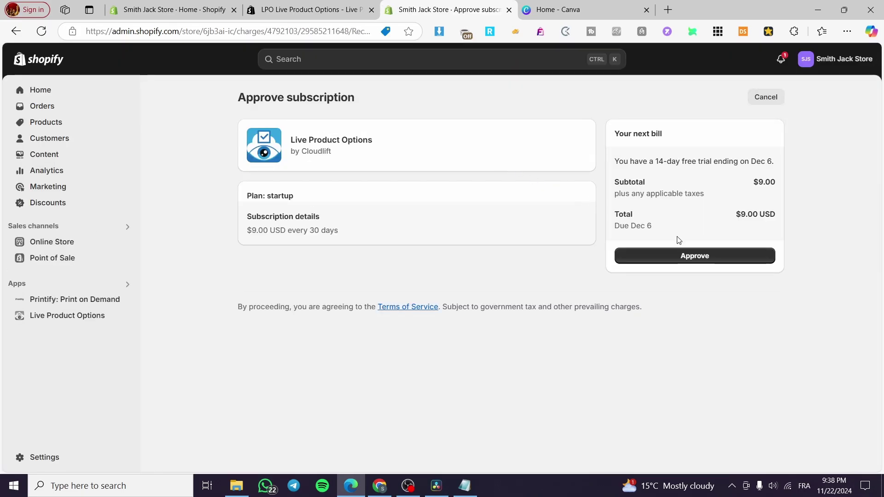
click(716, 259)
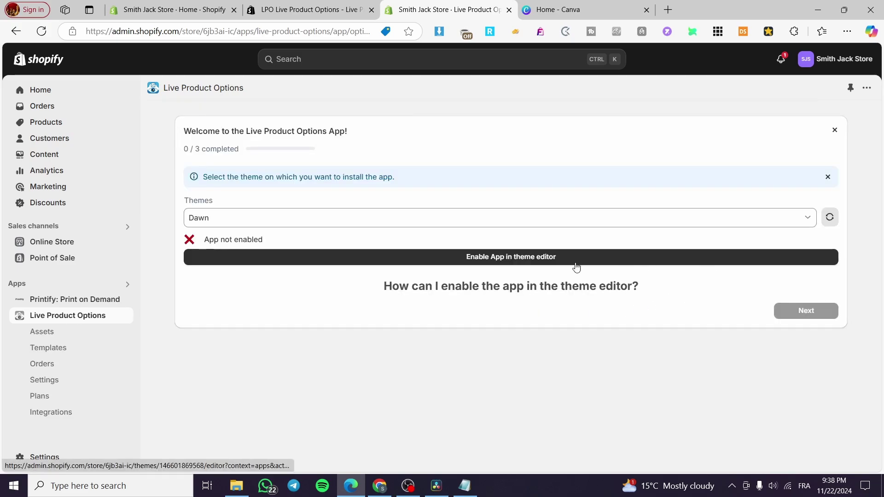
- Choose Dawn as the theme on which to install the Live Product Options app
click(318, 218)
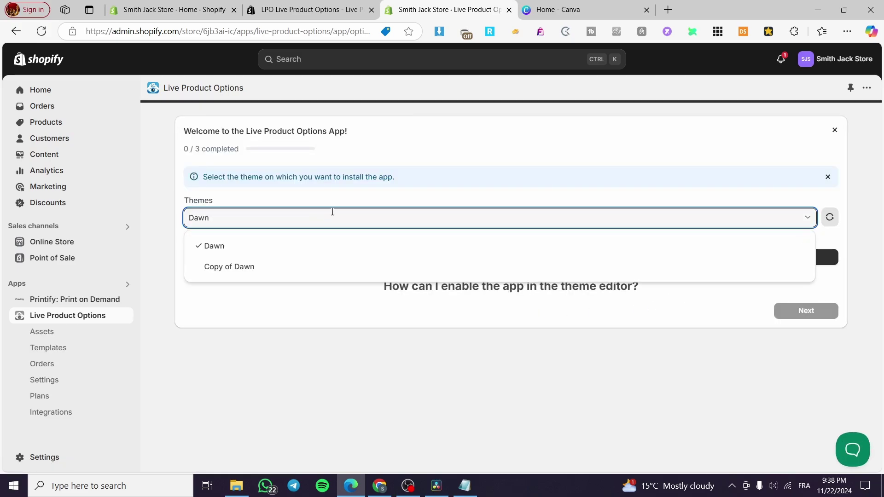
key(Escape)
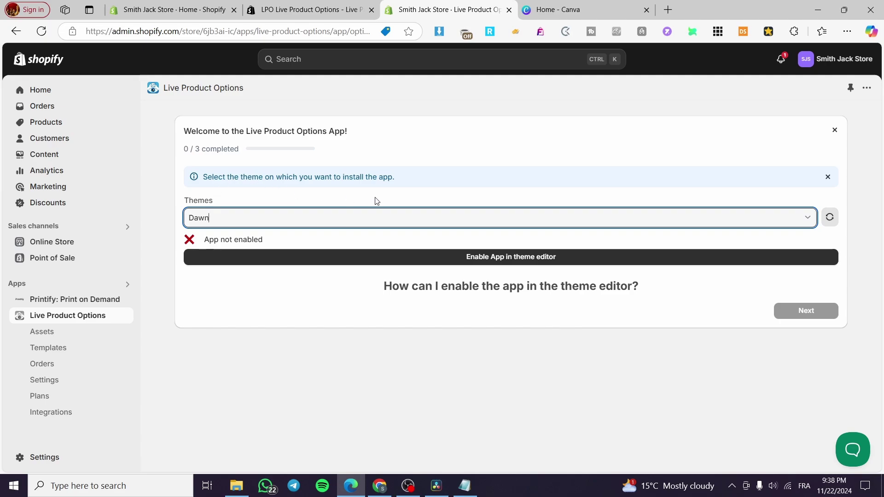
click(314, 224)
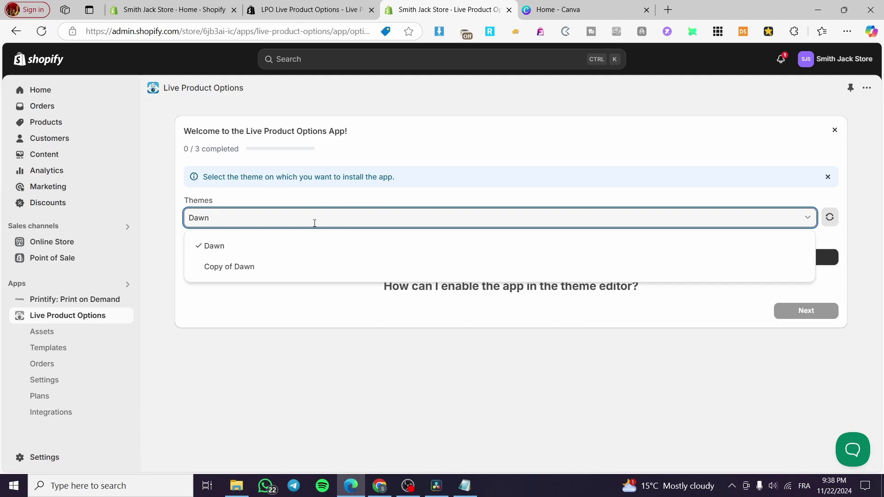
click(211, 247)
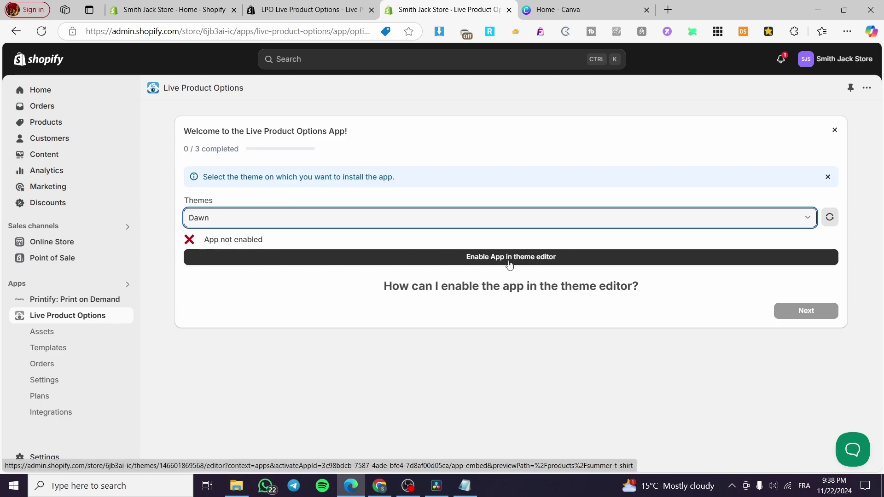
- Enable the Live Options App embed in Dawn's theme editor, save the theme and return to the app setup
click(540, 263)
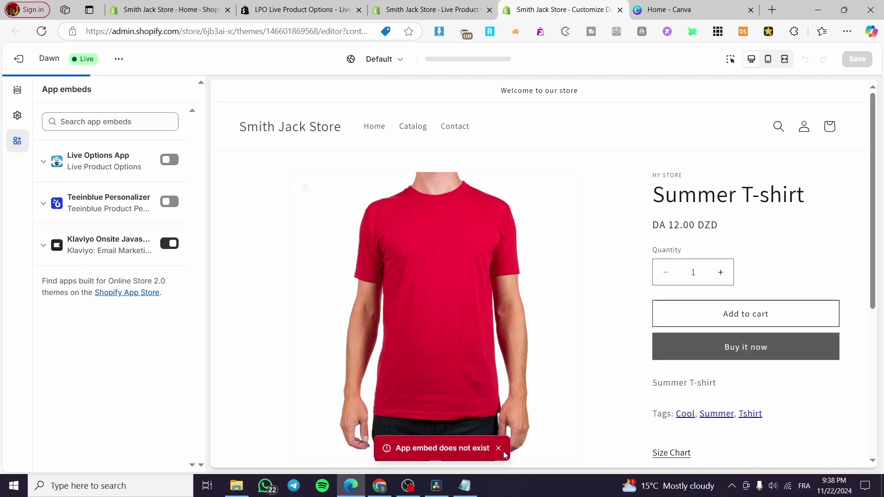
click(498, 449)
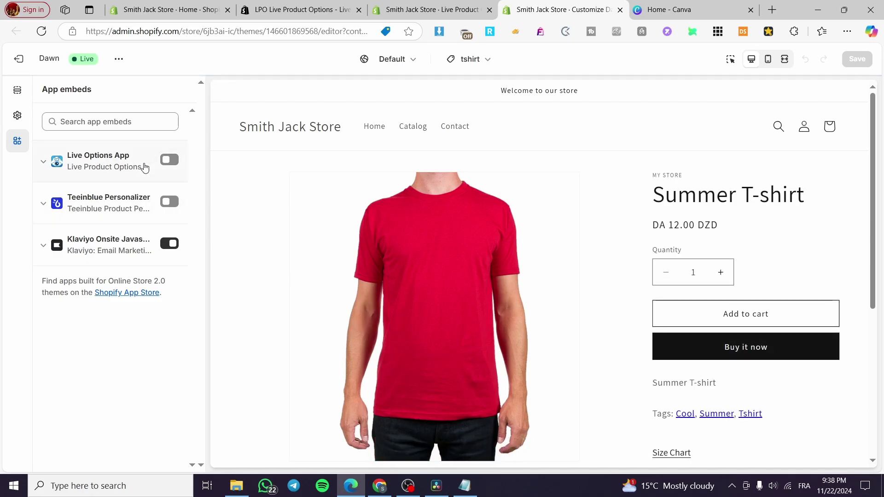
click(170, 160)
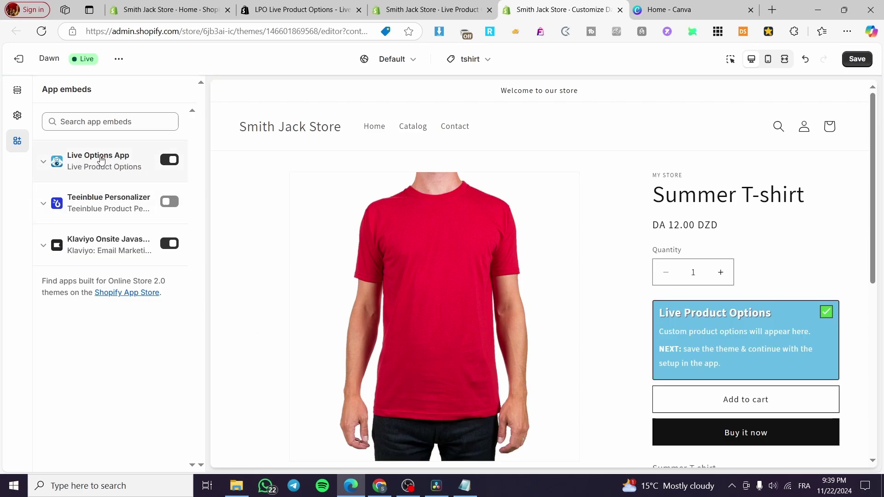
click(862, 60)
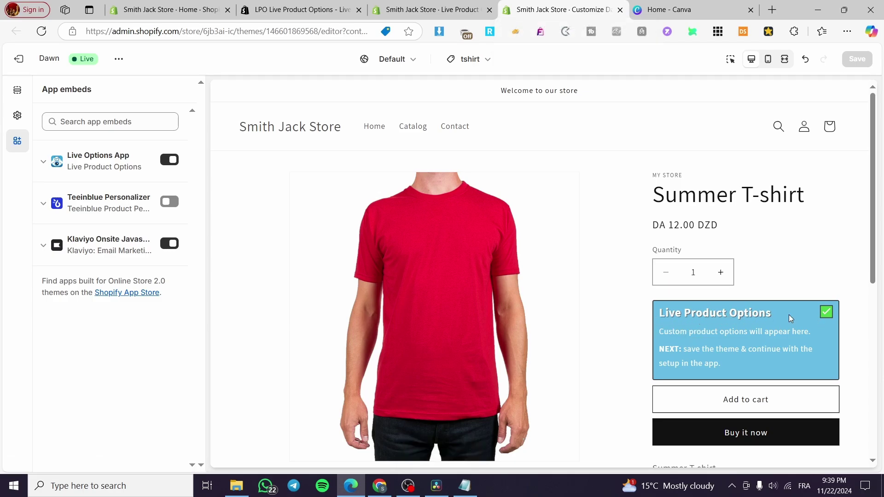
click(620, 10)
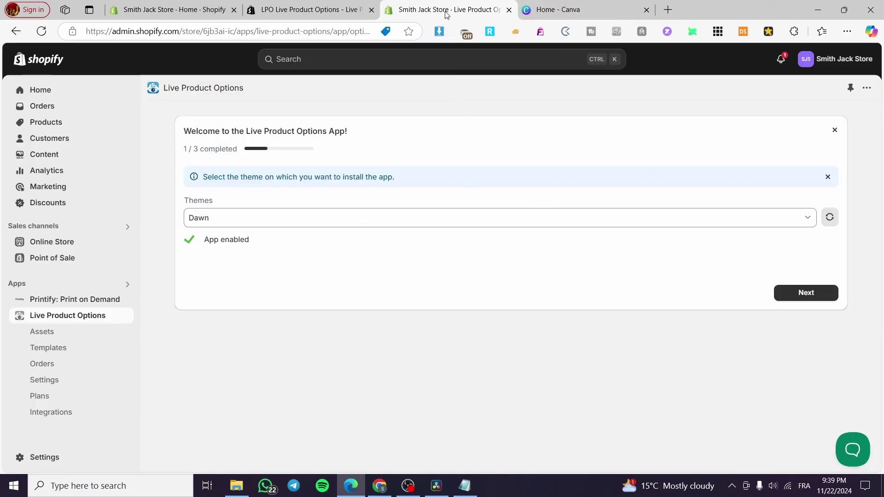
- Continue the app setup to the store manager contact and replace the e-mail with the preferred contact address
click(803, 297)
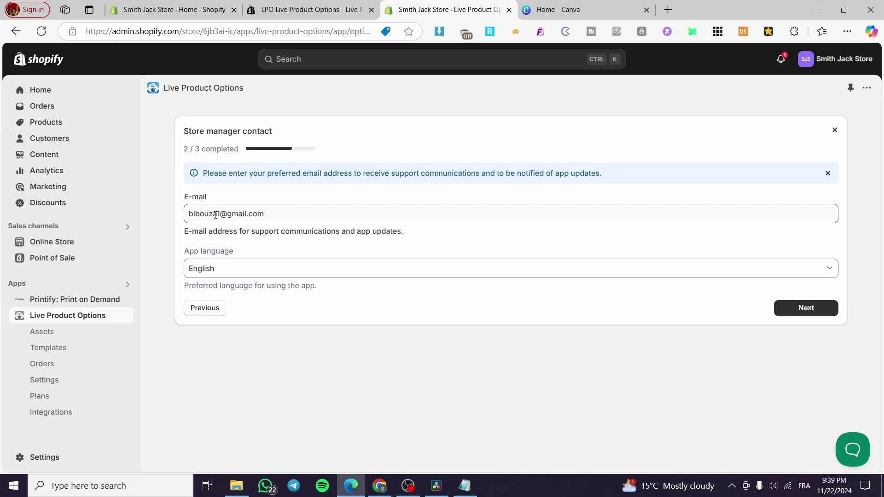
drag(218, 214, 174, 215)
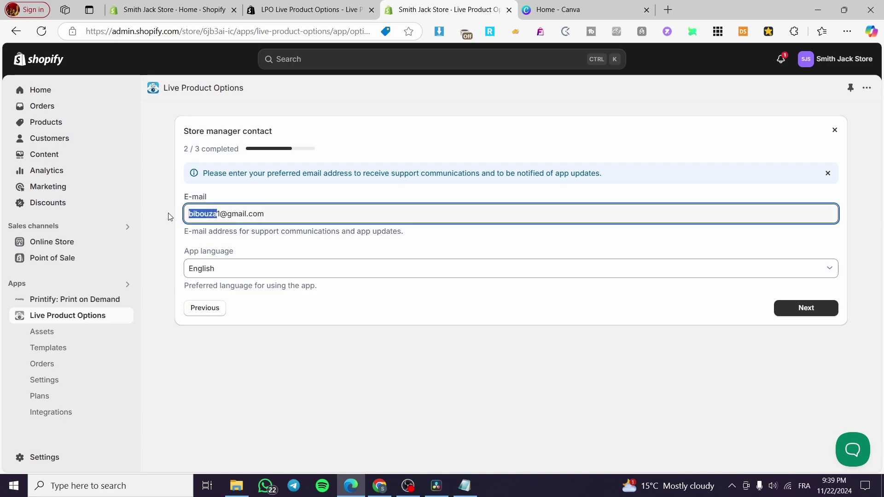
text(Jack)
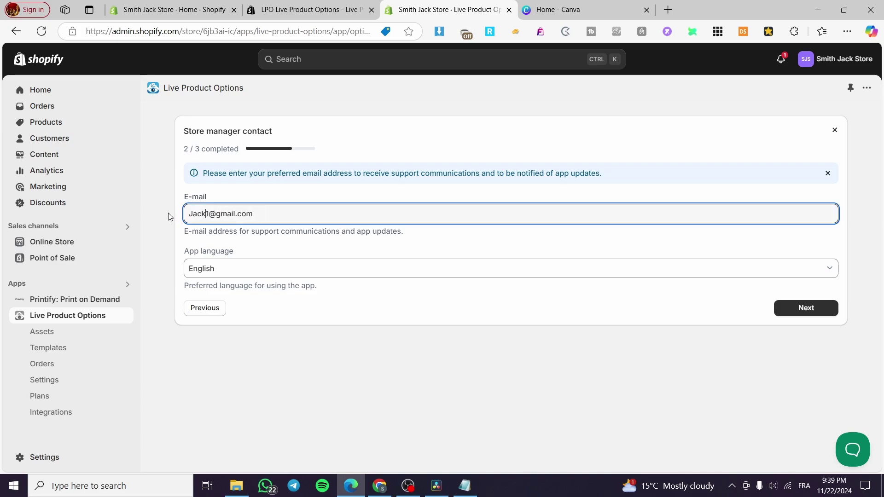
key(shift+Right)
key(BackSpace)
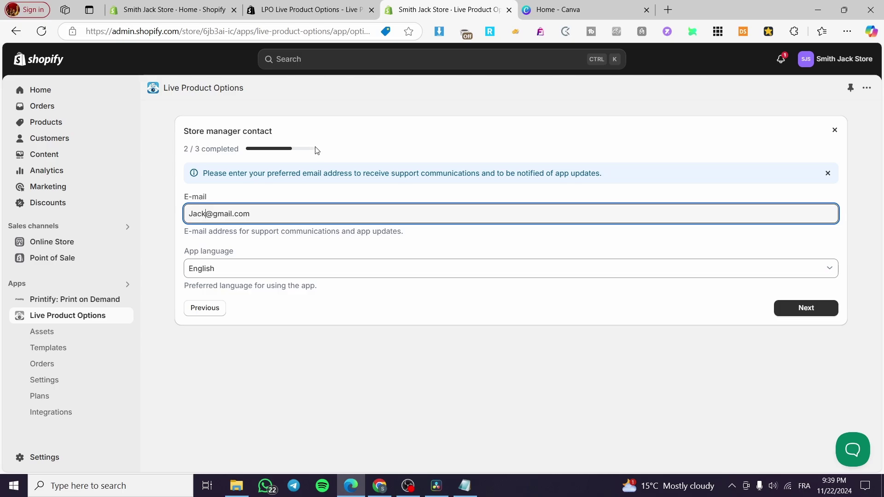
- Close the App Store listing page and continue the setup with English kept as the app language
click(354, 9)
click(371, 9)
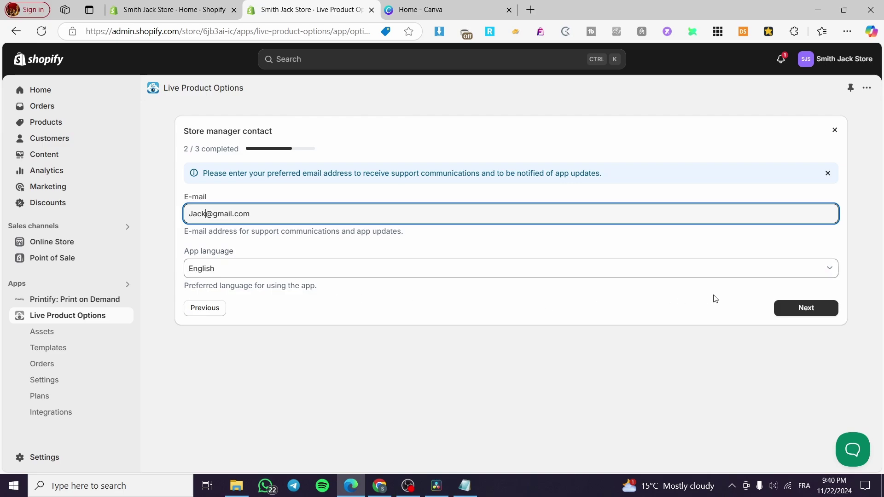
click(734, 270)
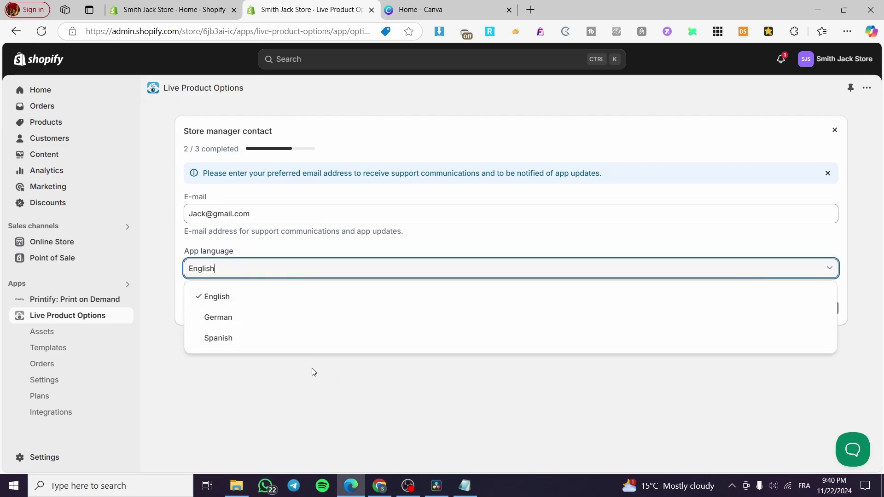
key(Escape)
click(827, 314)
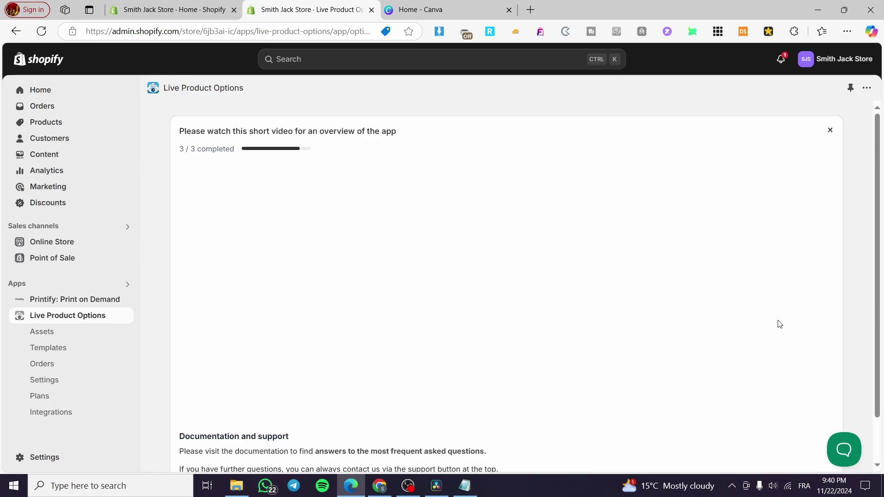
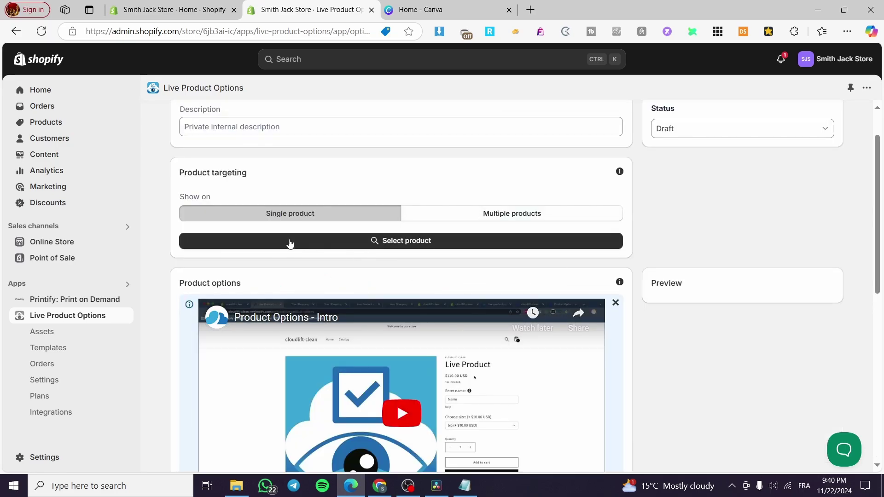
- Enter "Live Option" as the internal description of the new product options set
scroll(239, 227, up, 1)
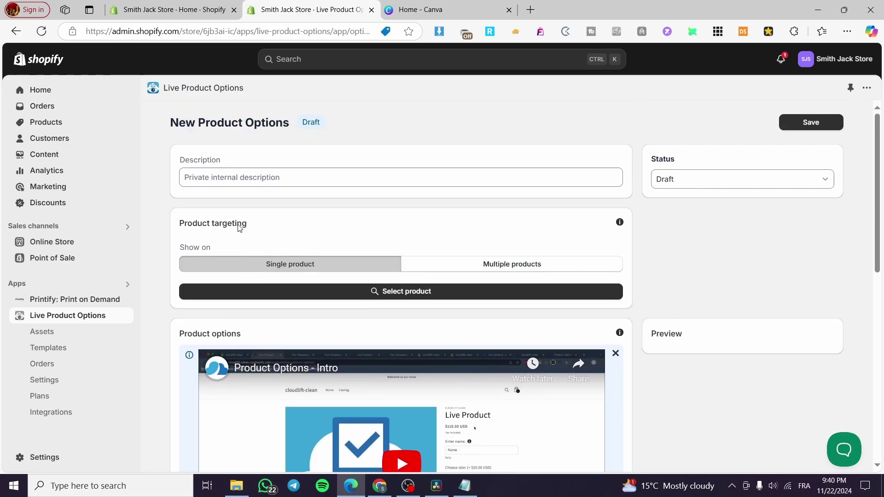
click(223, 182)
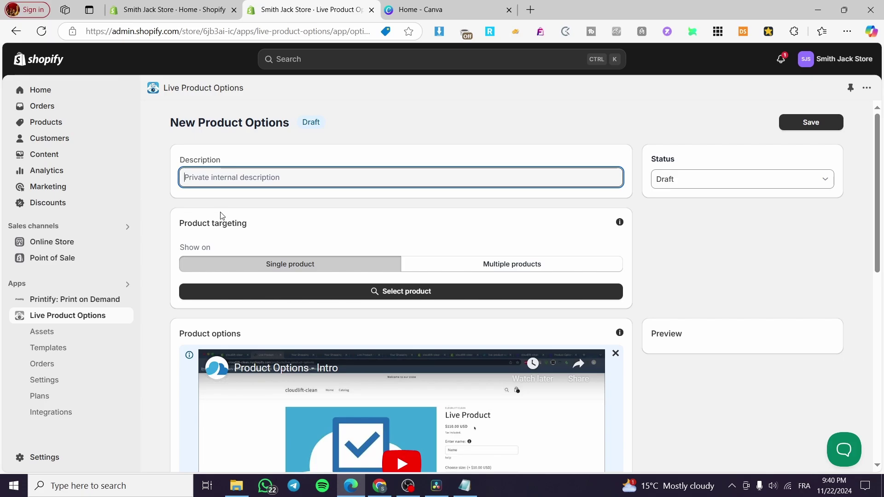
text(Live Option)
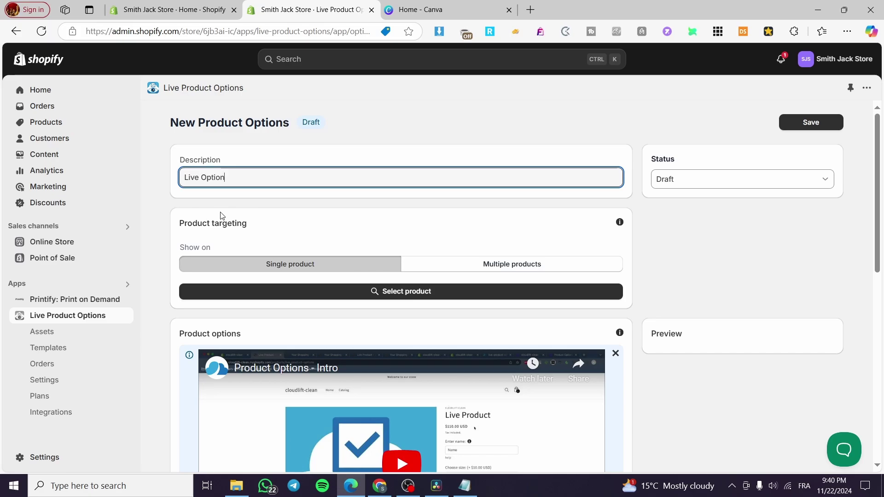
scroll(222, 244, down, 3)
scroll(214, 163, up, 1)
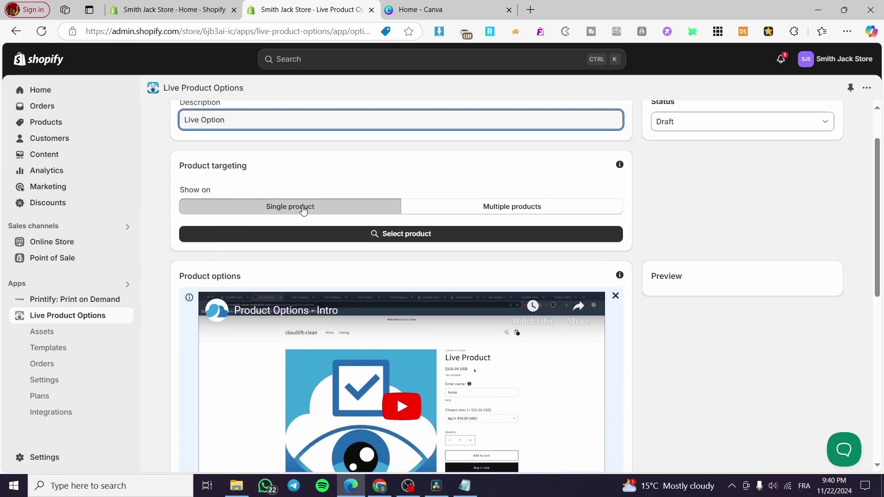
click(484, 212)
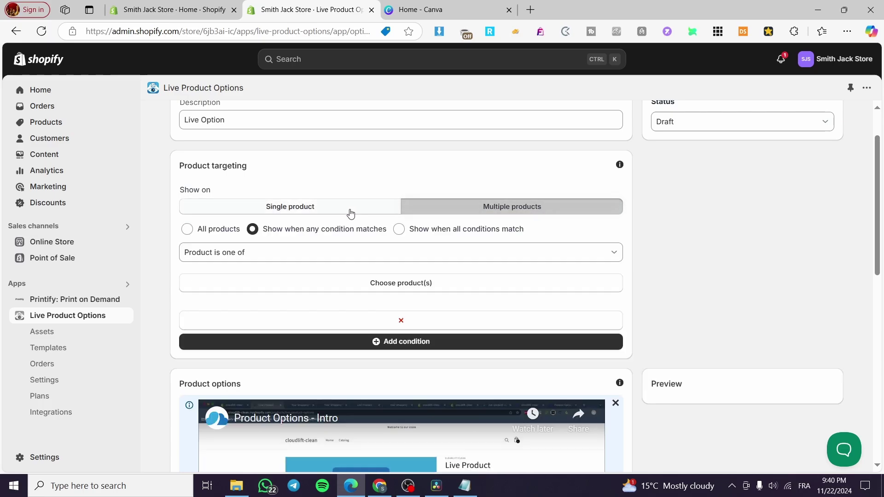
click(401, 283)
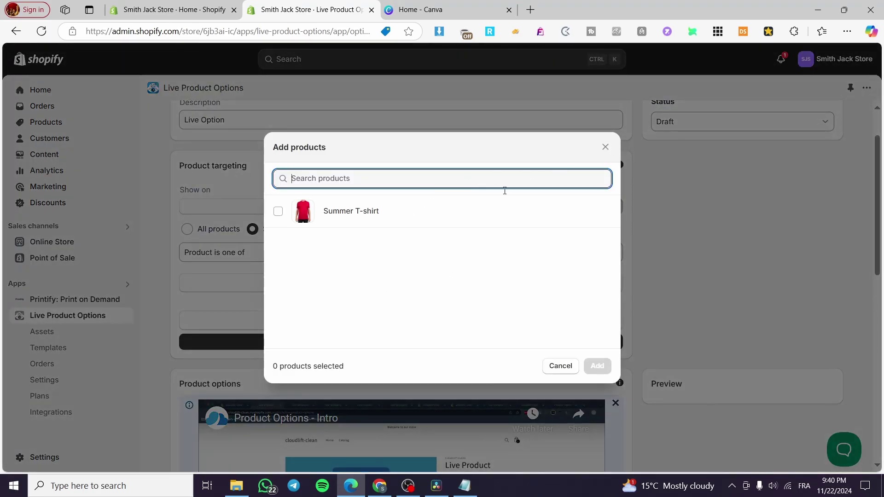
click(278, 210)
click(605, 147)
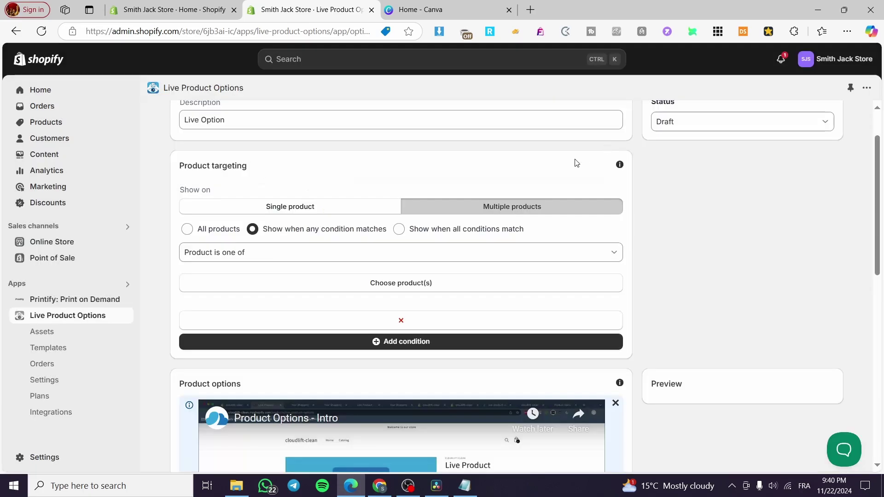
click(253, 205)
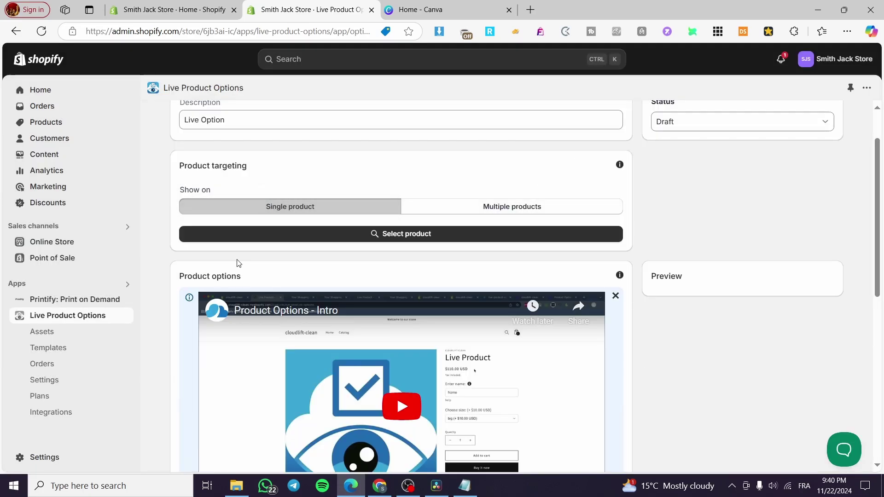
- Select Summer T-shirt as the single product on which the options are shown
click(298, 233)
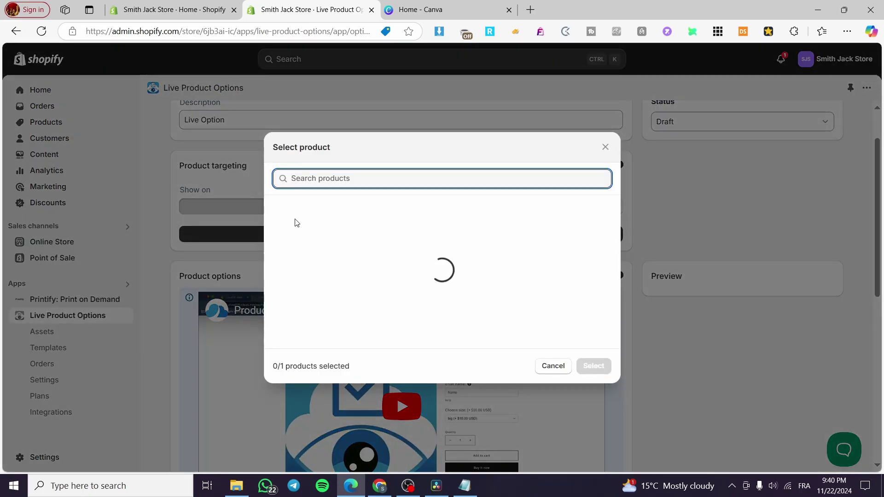
click(357, 211)
click(598, 369)
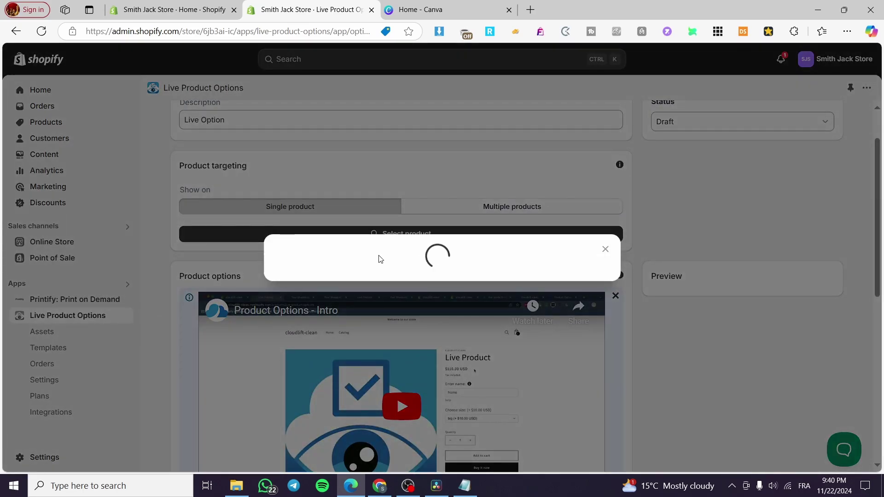
- Set the status of the product options set to Active
scroll(348, 319, down, 3)
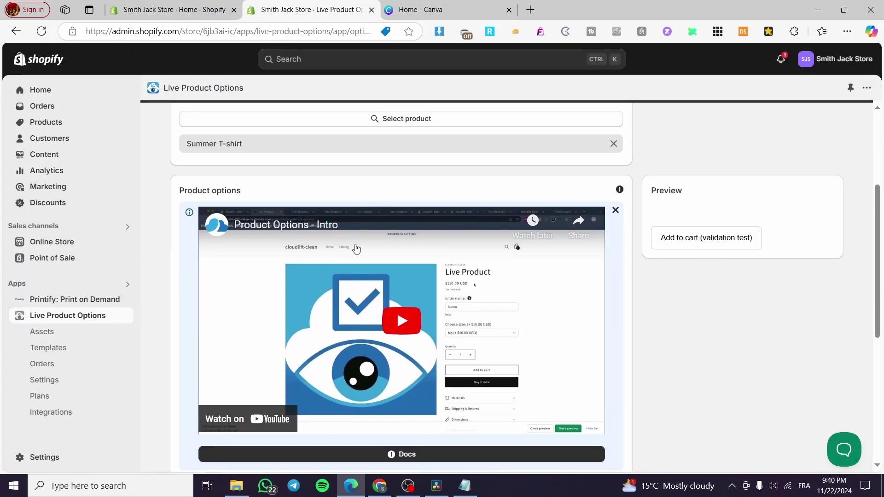
scroll(359, 292, down, 2)
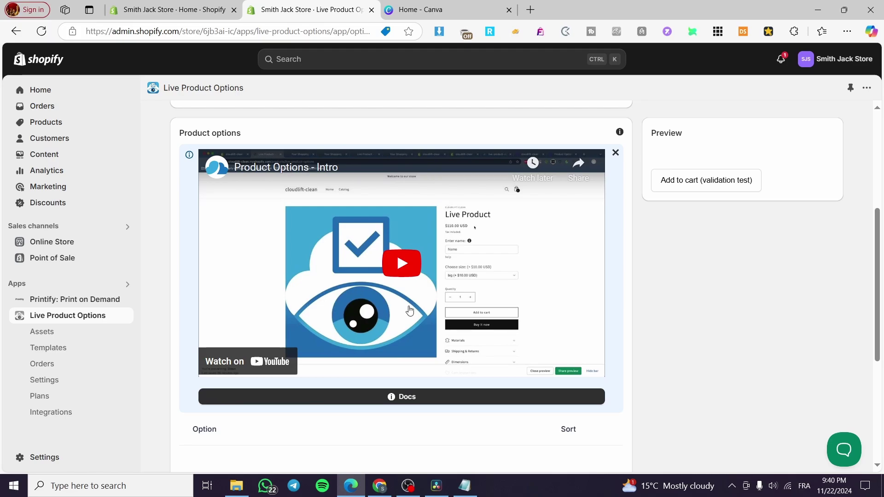
scroll(405, 318, up, 4)
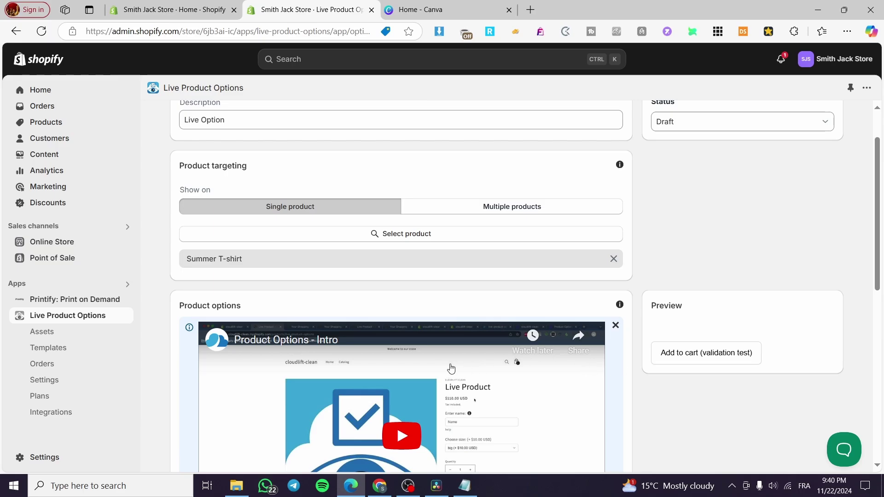
scroll(450, 368, up, 1)
click(708, 179)
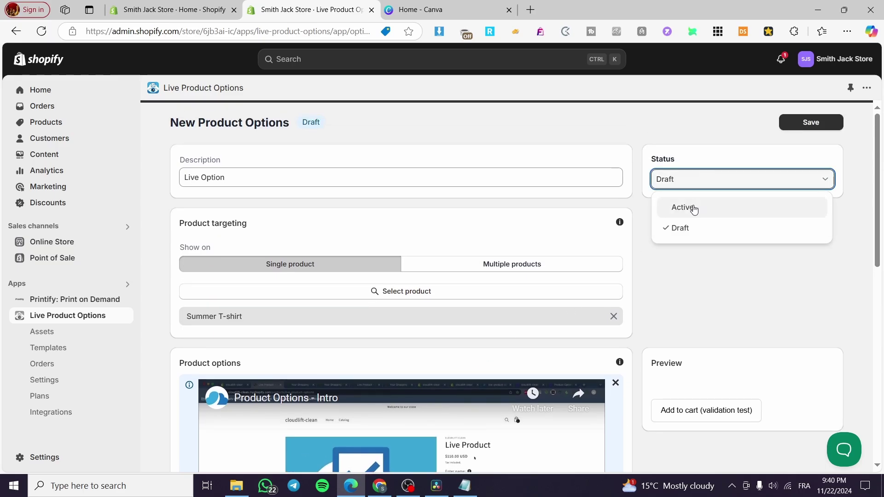
click(691, 207)
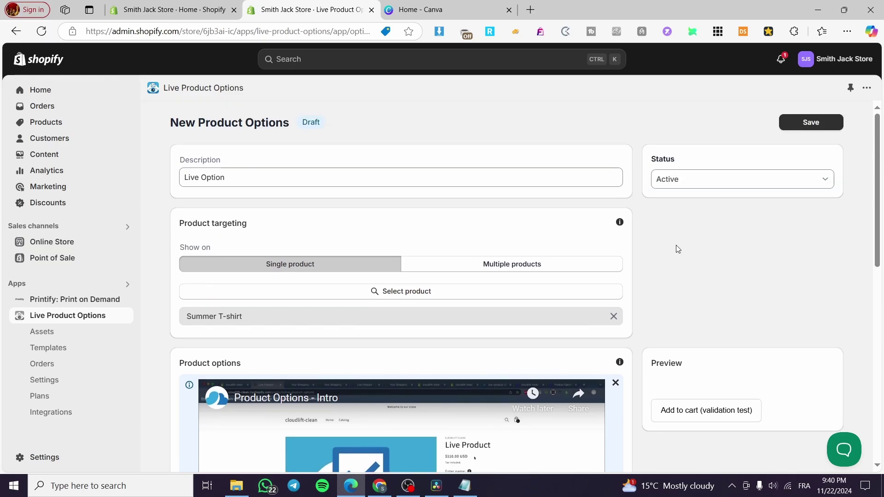
- Add an option to the product options and set its type to Upload
scroll(258, 181, down, 10)
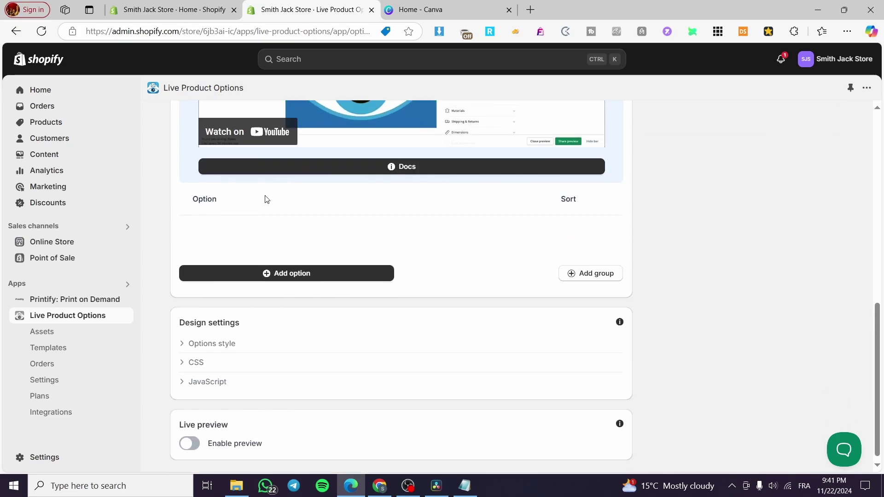
click(299, 277)
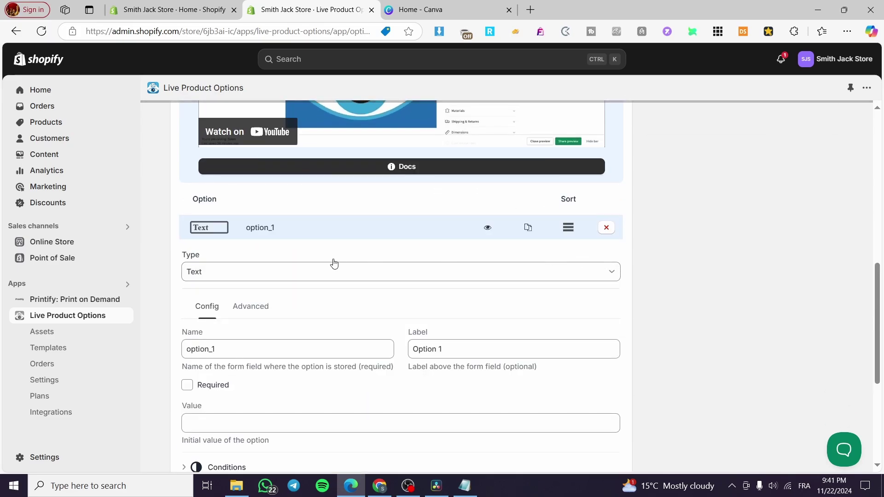
scroll(276, 258, down, 5)
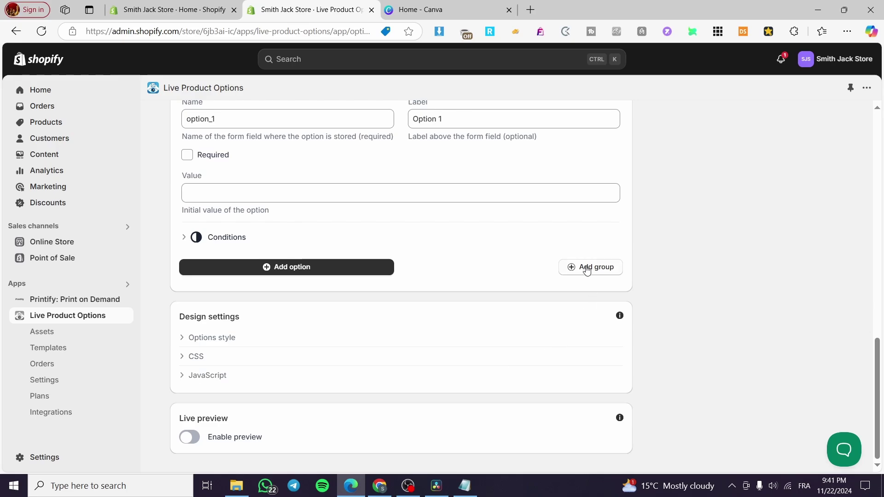
scroll(438, 274, up, 7)
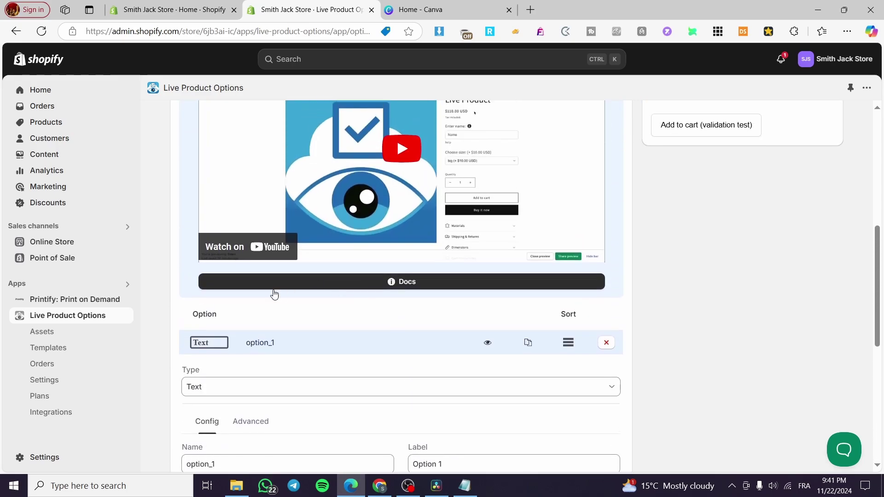
scroll(272, 293, down, 4)
click(236, 213)
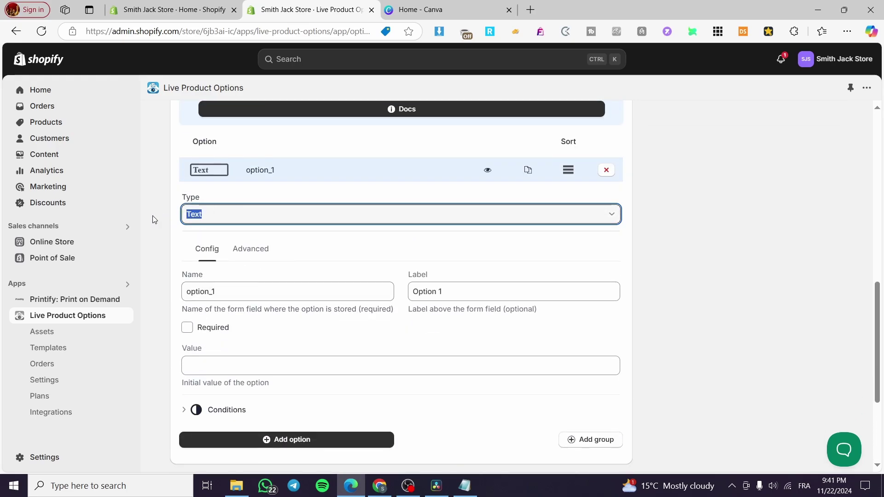
click(275, 217)
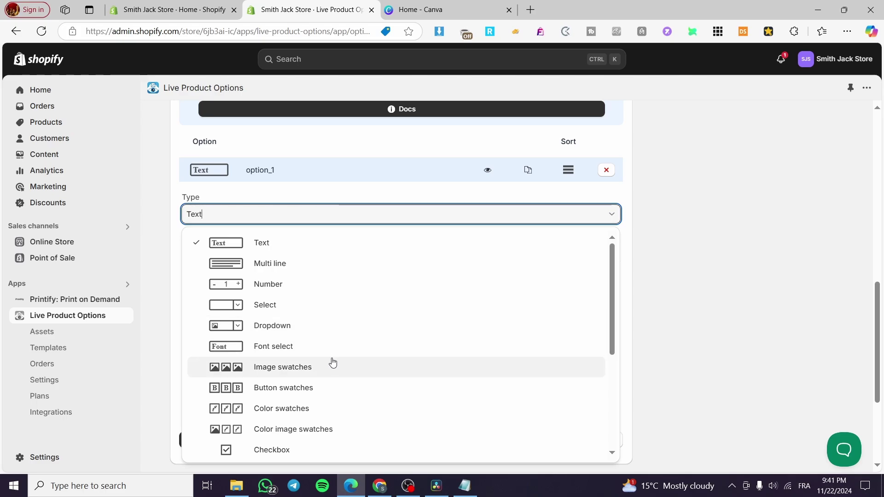
scroll(325, 386, down, 3)
scroll(324, 390, down, 2)
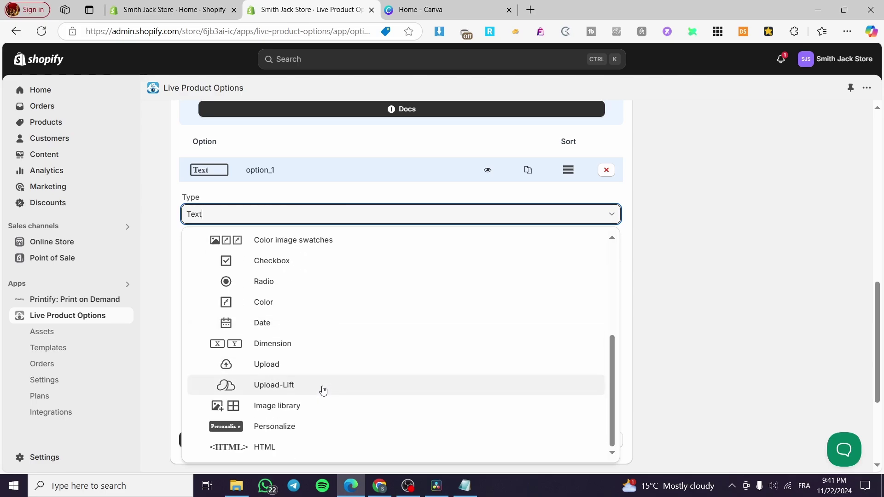
click(282, 372)
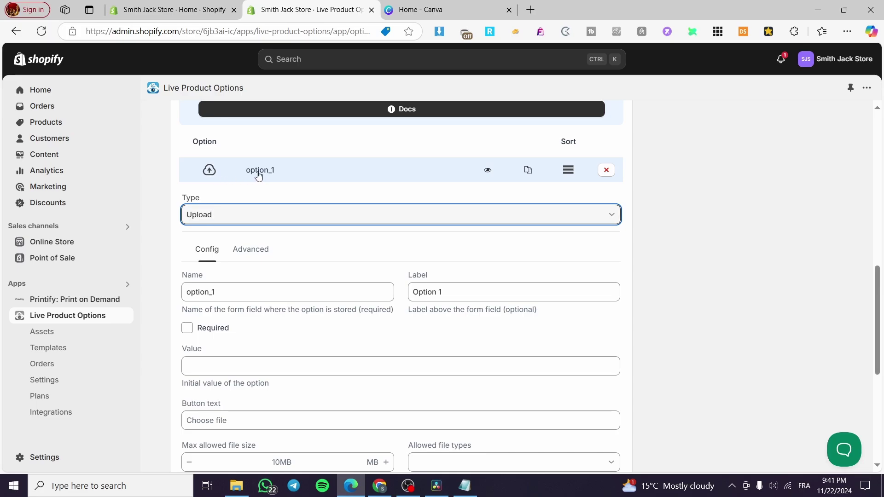
- Rename the upload option's form field to "Picture"
scroll(267, 206, down, 2)
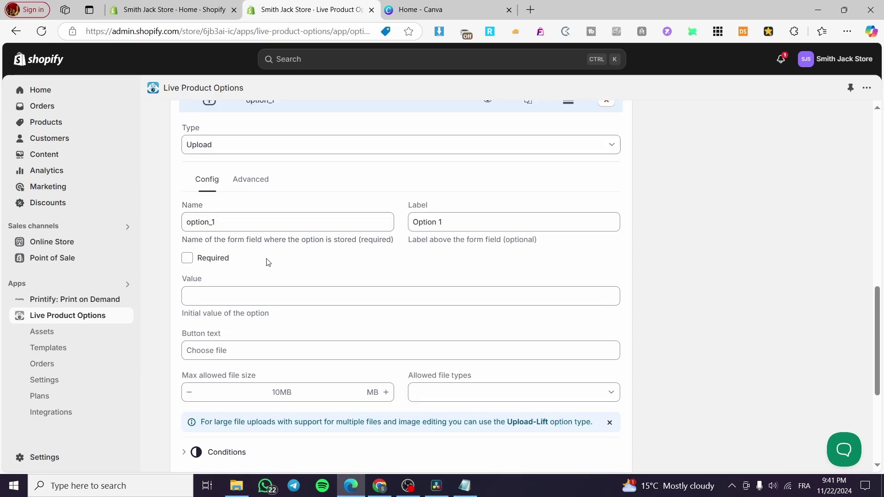
scroll(266, 260, up, 4)
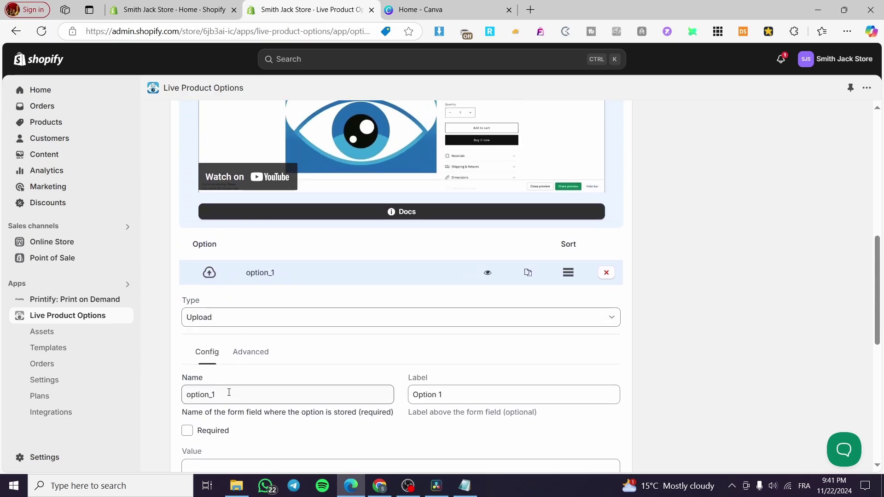
drag(234, 393, 175, 398)
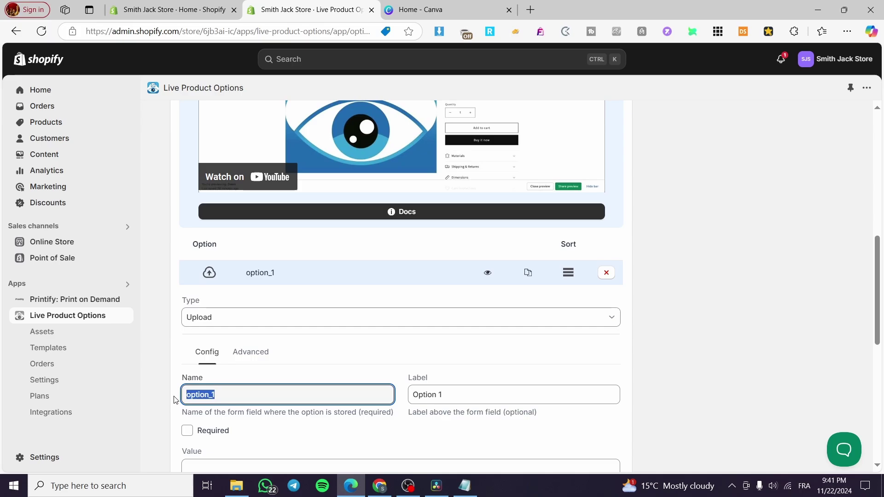
text(Picture)
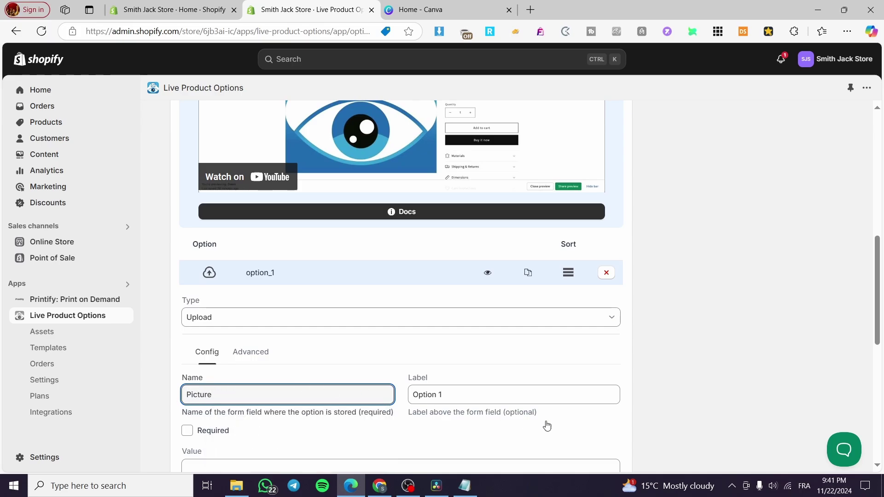
- Label the upload option "Picture Upload" and mark it as required
key(Tab)
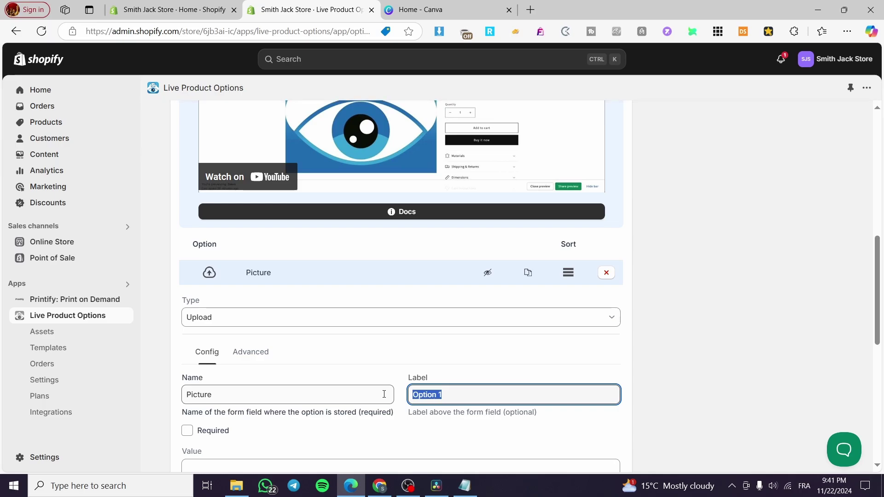
text(Picture Upload)
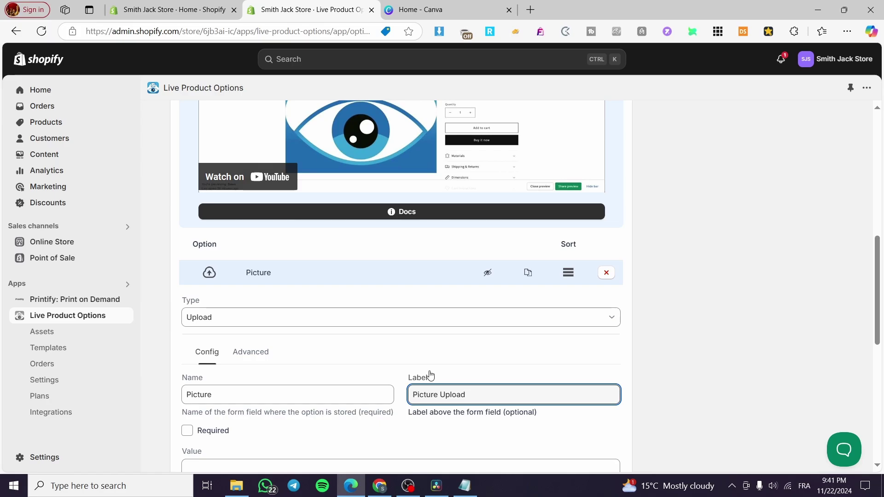
scroll(430, 375, down, 3)
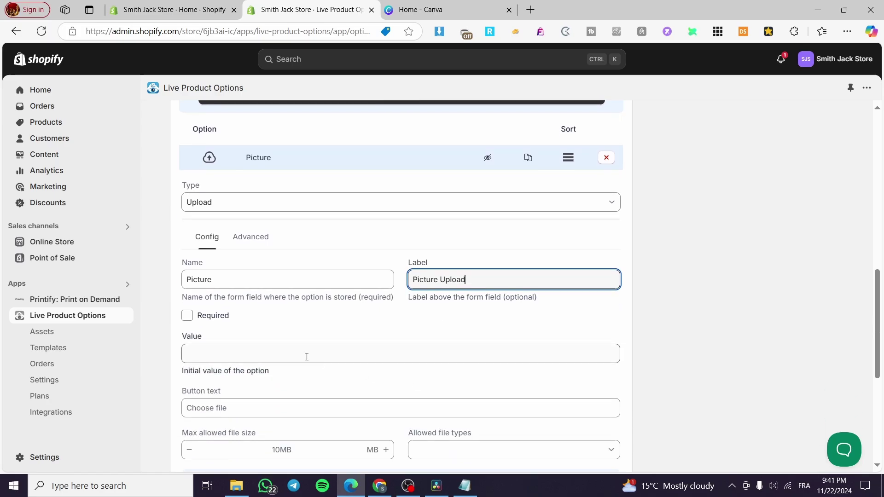
click(187, 316)
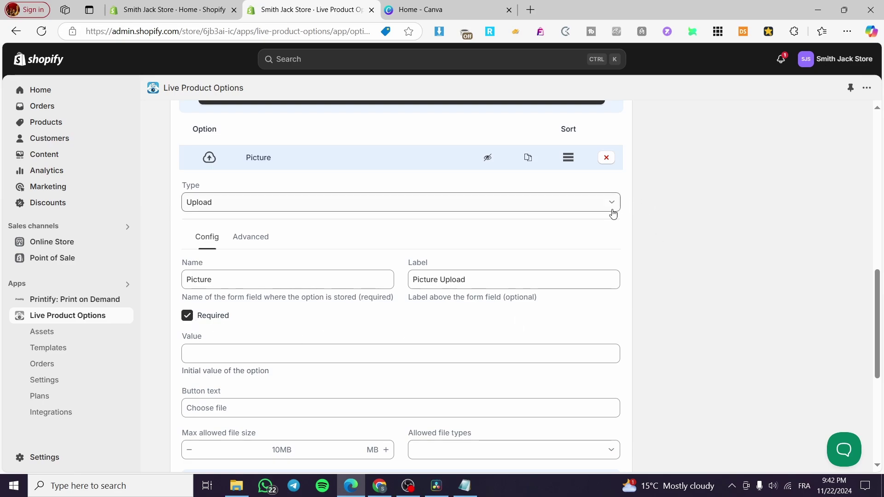
scroll(152, 382, down, 3)
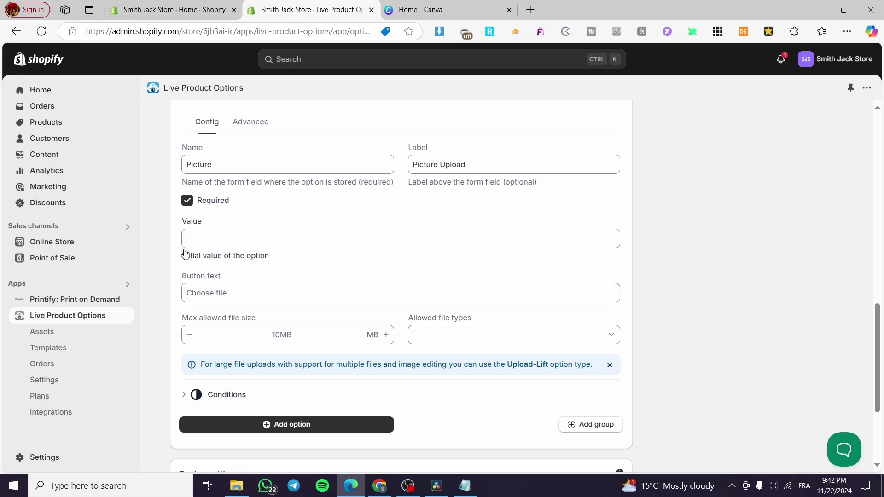
click(267, 294)
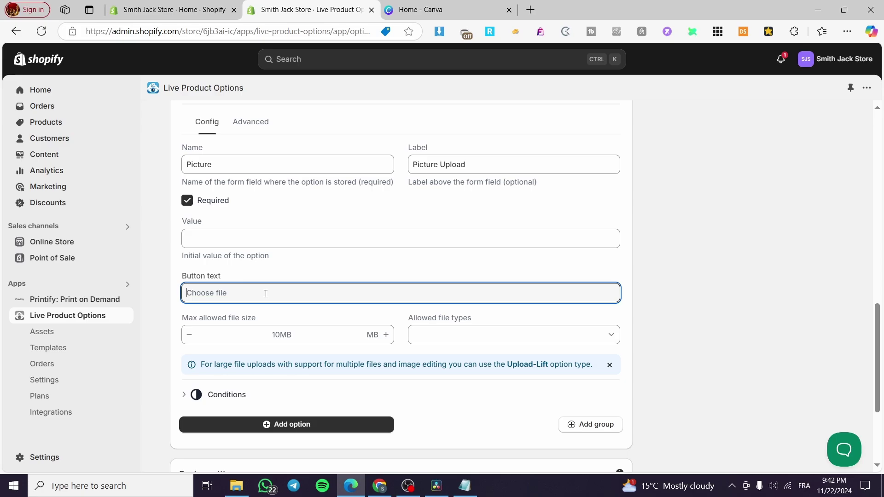
click(695, 349)
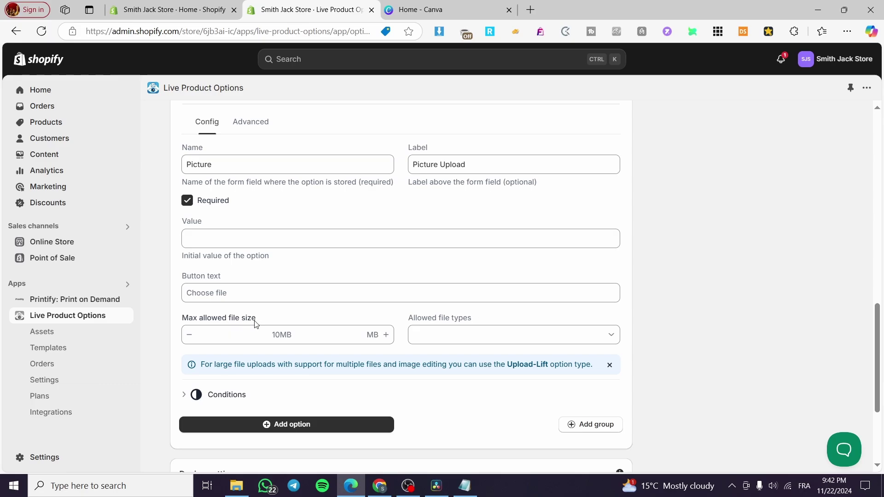
- Set the maximum allowed file size of the Picture option to 10 MB
click(203, 335)
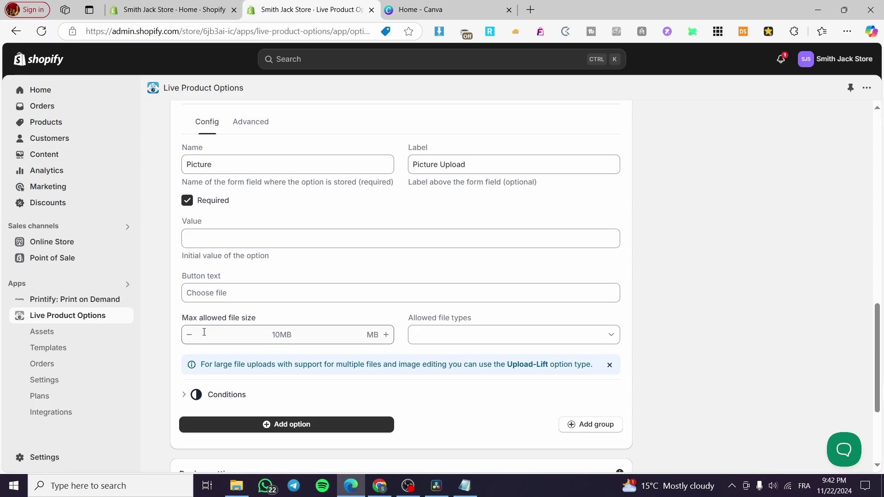
key(BackSpace)
scroll(203, 332, up, 1)
click(190, 337)
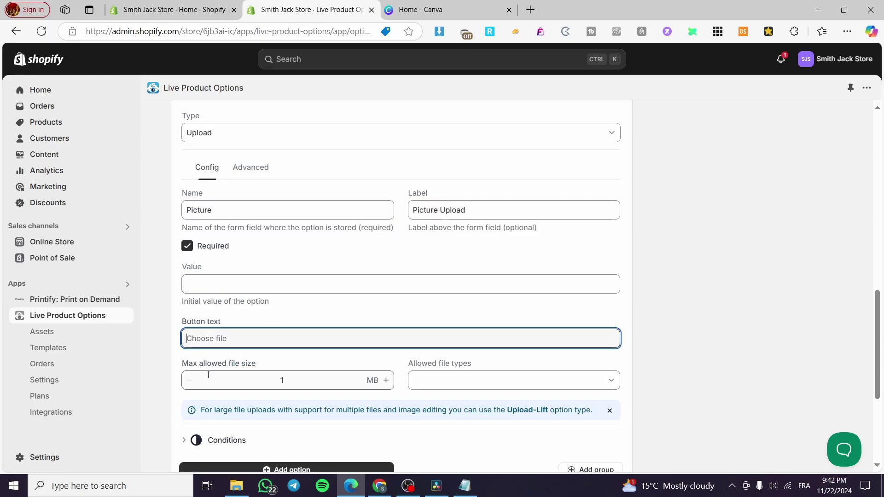
click(386, 381)
click(386, 381)
click(386, 380)
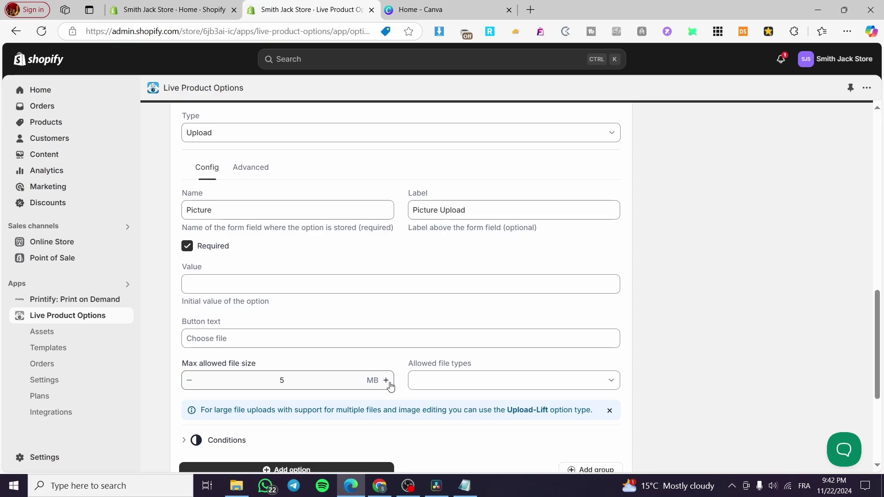
click(386, 380)
click(386, 381)
click(386, 381)
click(387, 380)
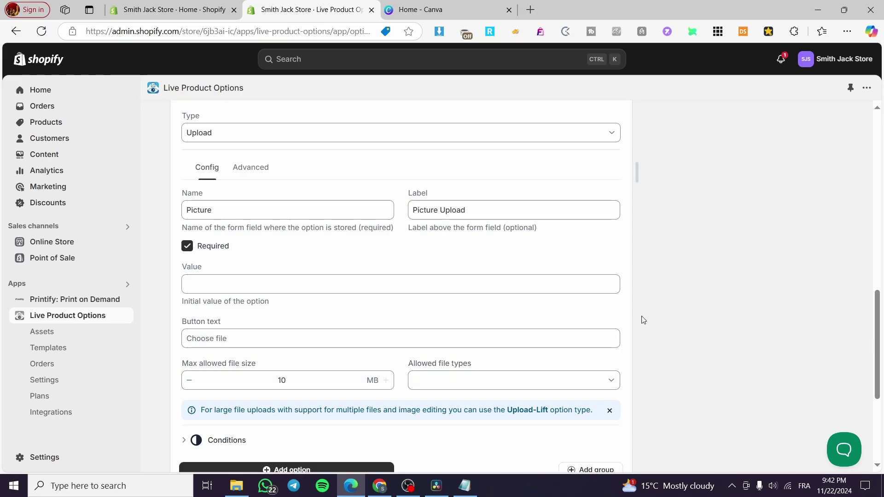
- Restrict the allowed file types of the Picture option to image/*
scroll(714, 324, down, 1)
click(477, 324)
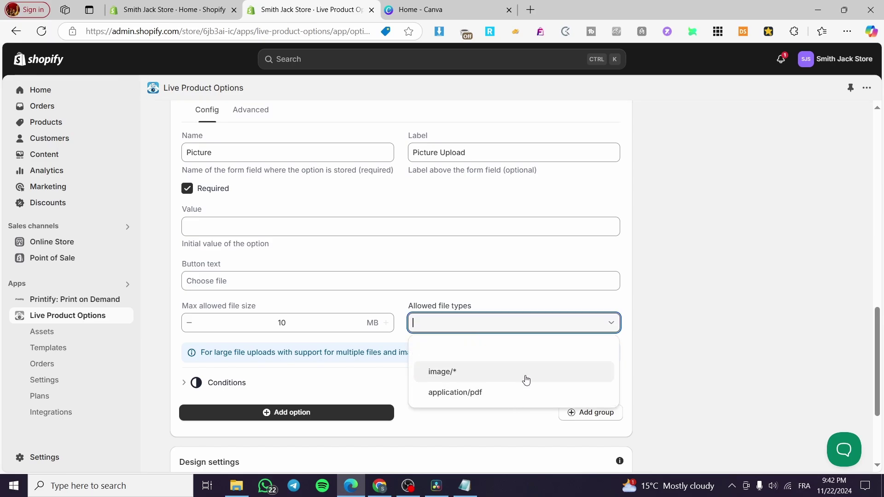
click(566, 373)
click(612, 323)
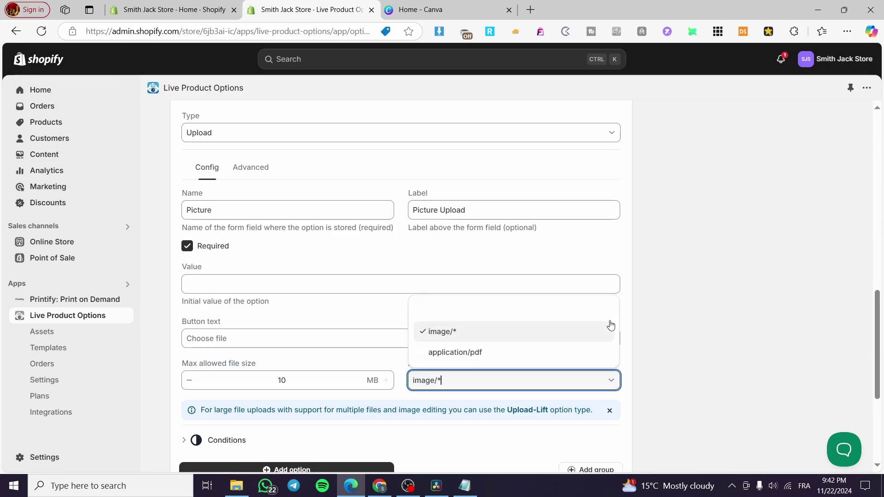
click(593, 331)
scroll(696, 336, down, 2)
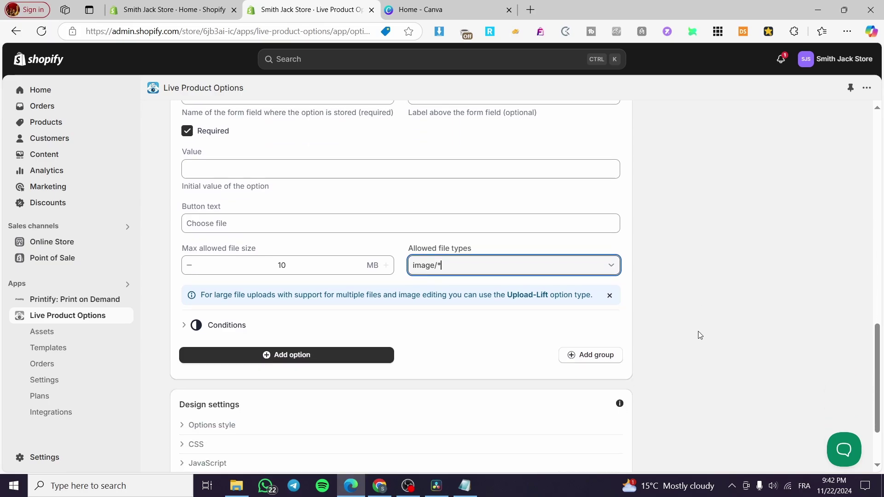
- Add an empty condition to the Picture option and remove it again
click(191, 327)
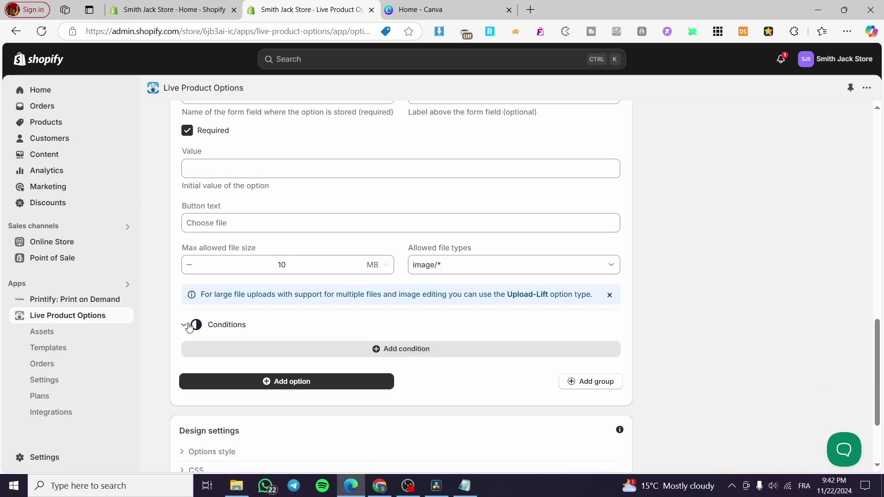
click(428, 352)
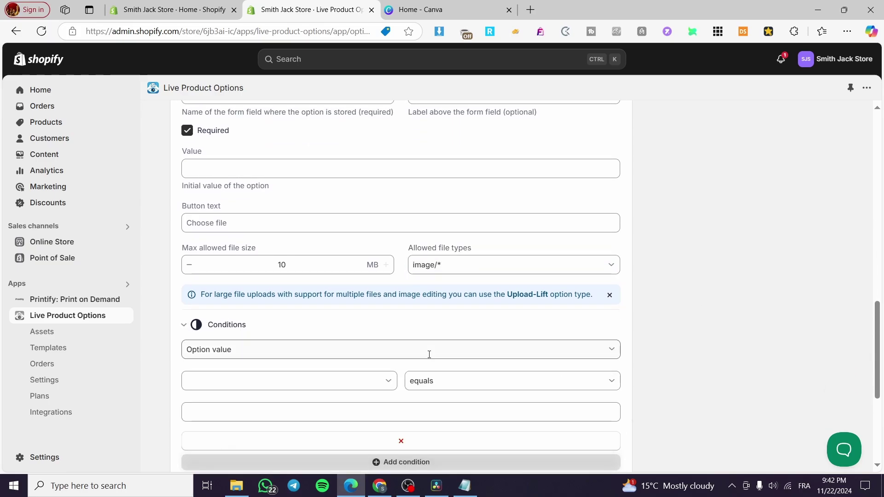
scroll(460, 354, down, 1)
click(414, 384)
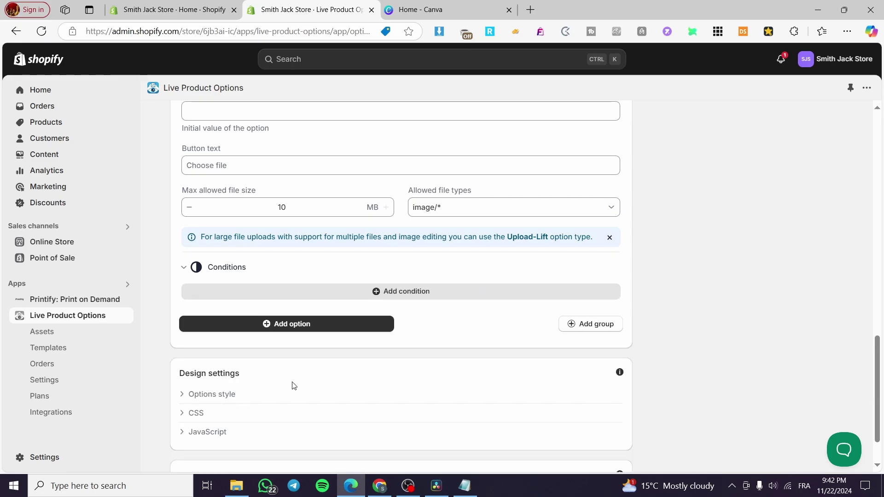
- Add an option group to view its settings, and delete the group from the option list
click(586, 325)
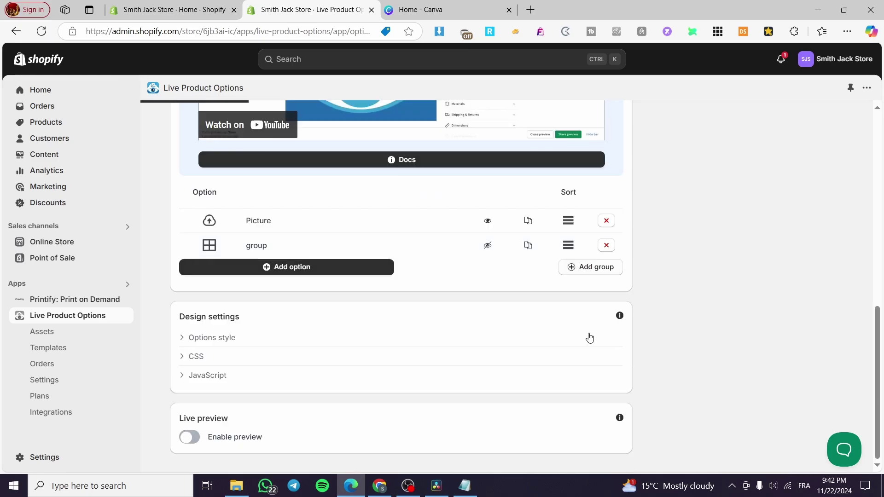
scroll(255, 242, up, 1)
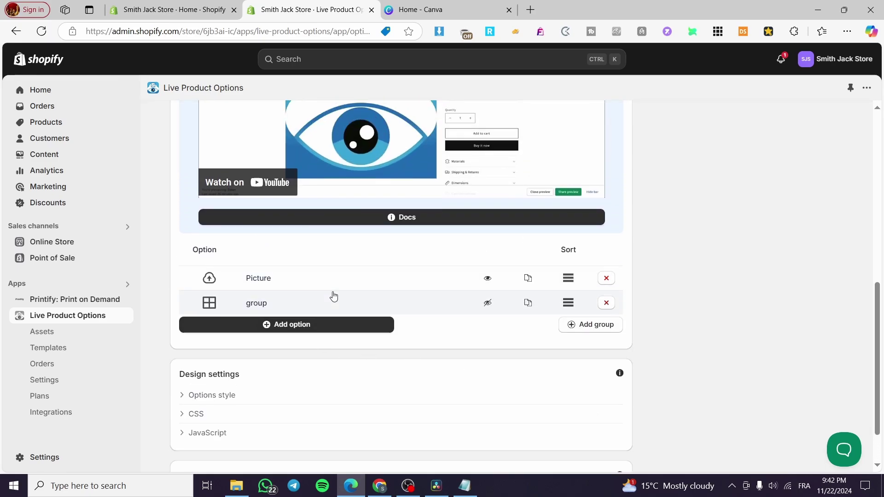
scroll(322, 341, up, 1)
click(243, 358)
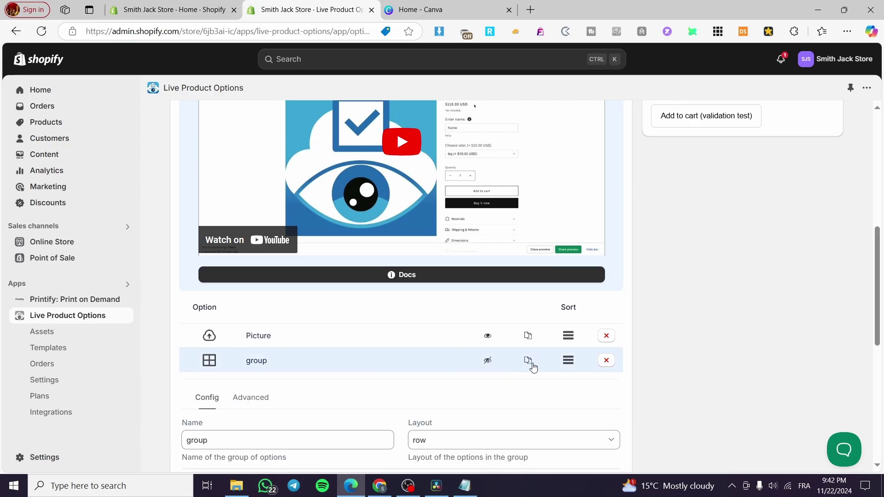
scroll(355, 369, down, 3)
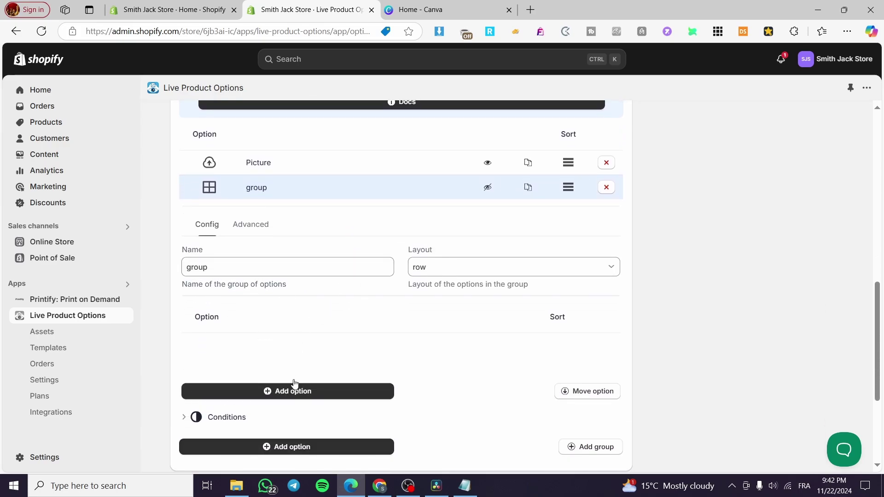
scroll(294, 385, down, 2)
scroll(401, 290, up, 4)
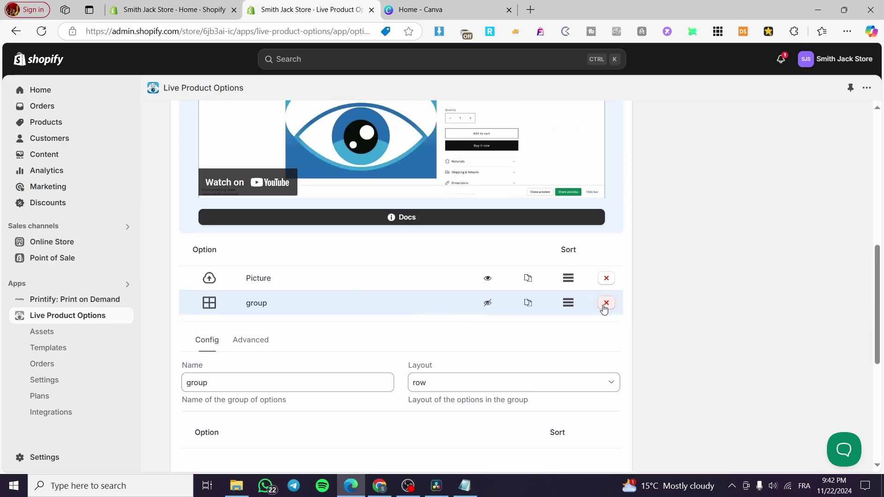
click(606, 303)
click(553, 302)
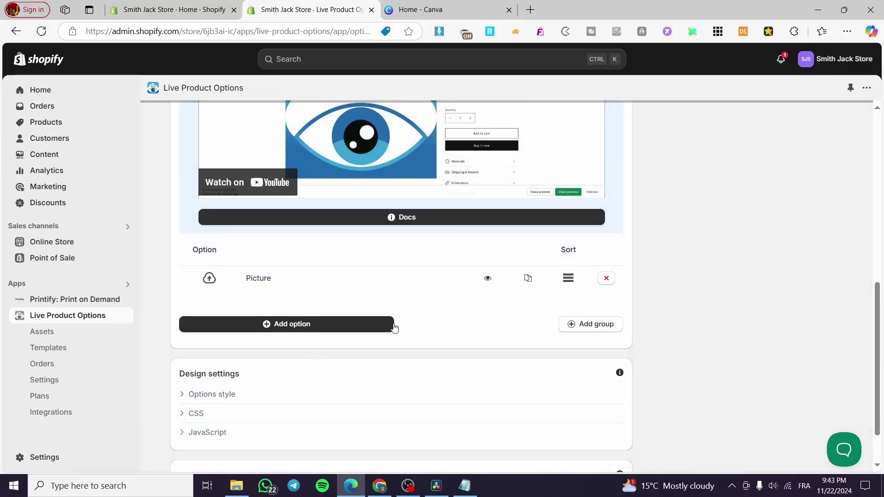
- Add a second option below Picture and set its type to Color
click(331, 324)
click(260, 308)
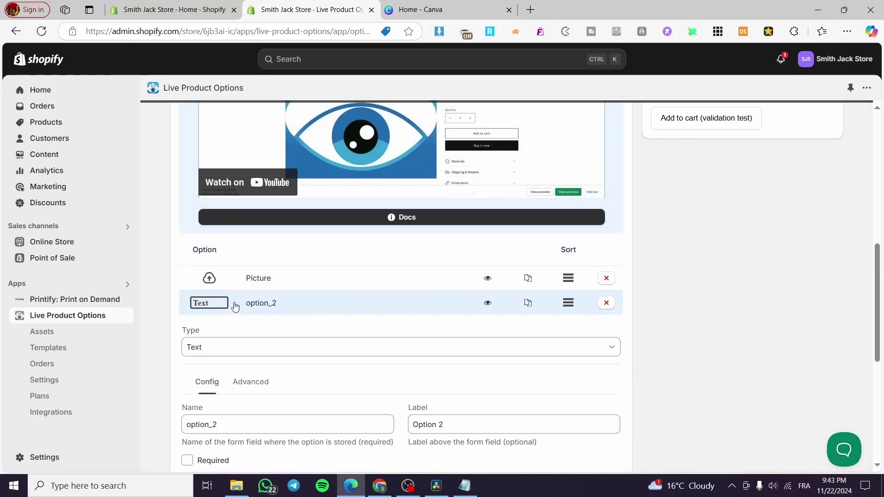
click(257, 308)
click(220, 307)
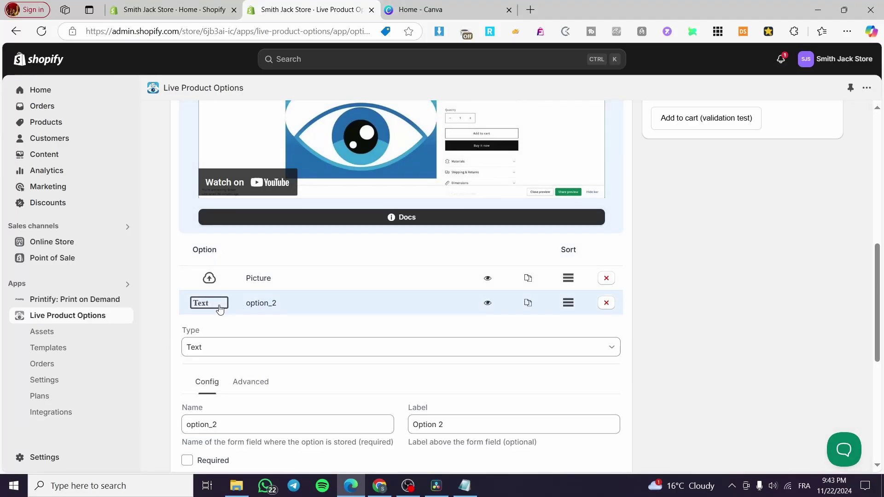
click(223, 346)
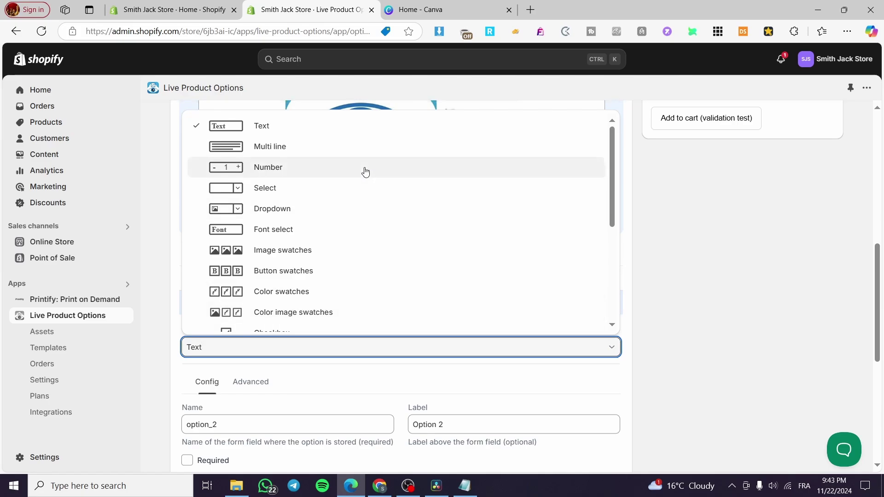
scroll(379, 201, down, 5)
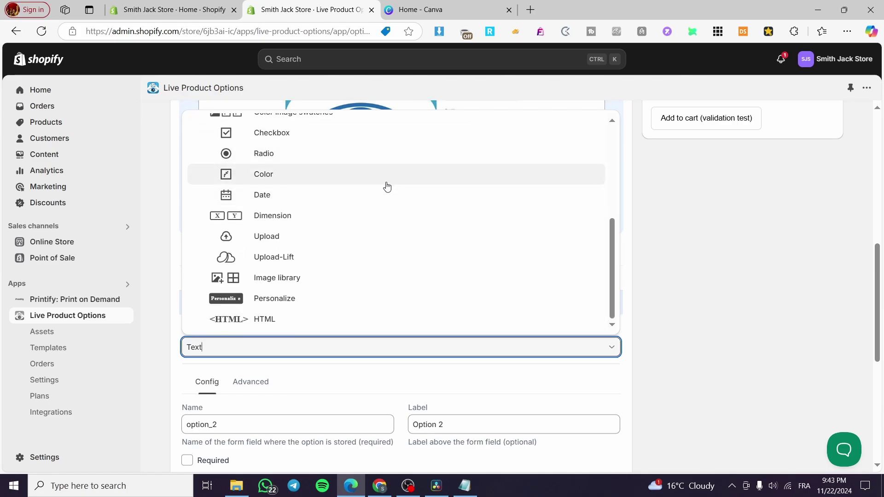
click(387, 186)
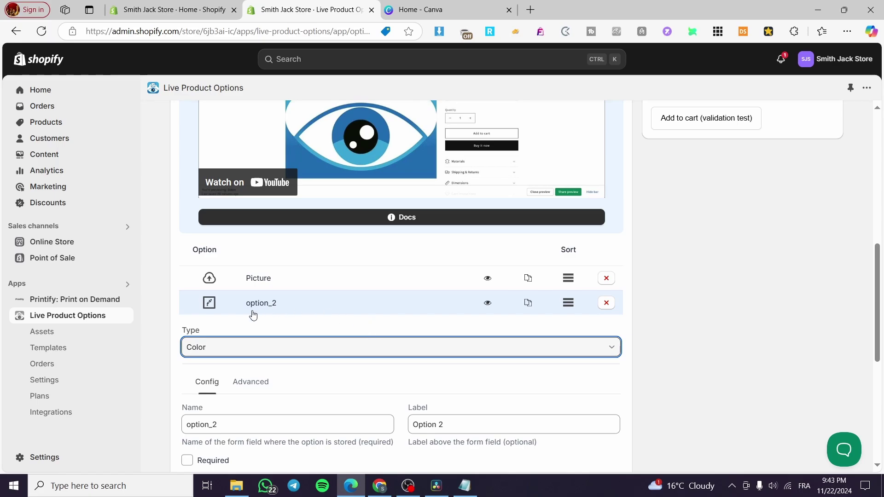
- Set both the form field name and the label of the second option to "Color"
scroll(319, 365, down, 1)
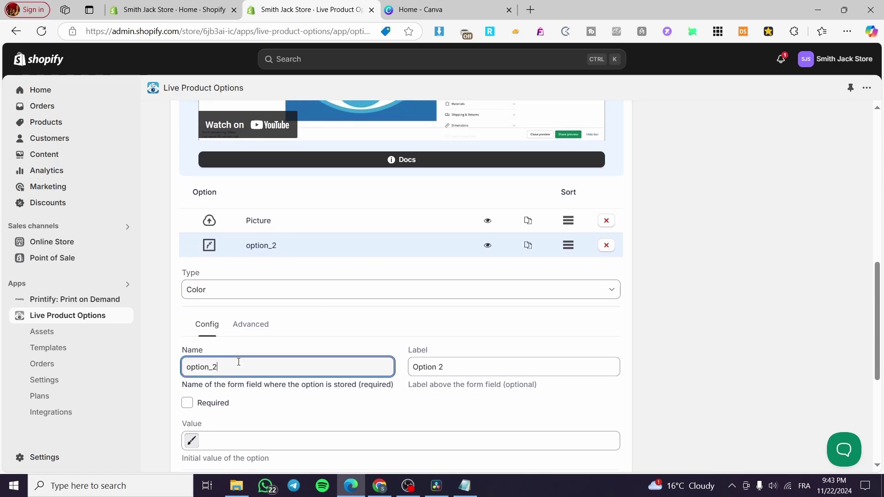
drag(236, 363, 167, 367)
text(Color)
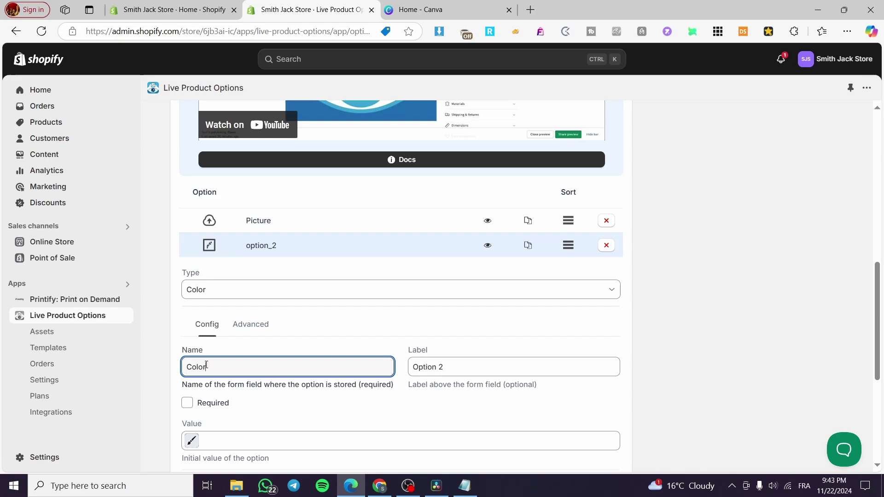
drag(214, 367, 150, 369)
key(ctrl+c)
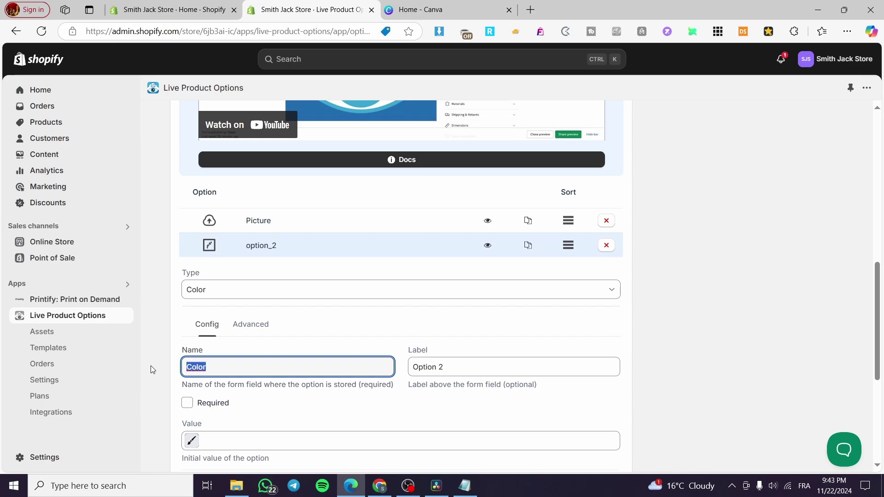
key(Tab)
key(ctrl+v)
- Mark the Color option as required and check the color picker of its initial value
scroll(513, 357, down, 3)
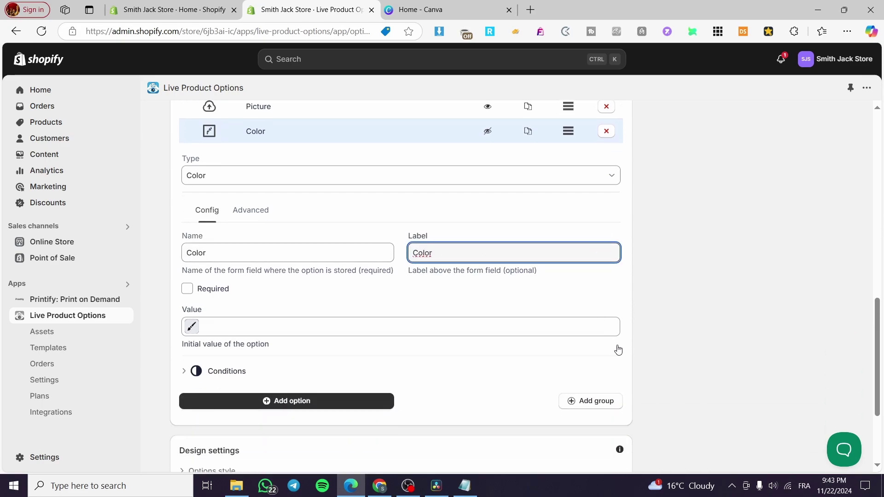
click(631, 320)
click(187, 288)
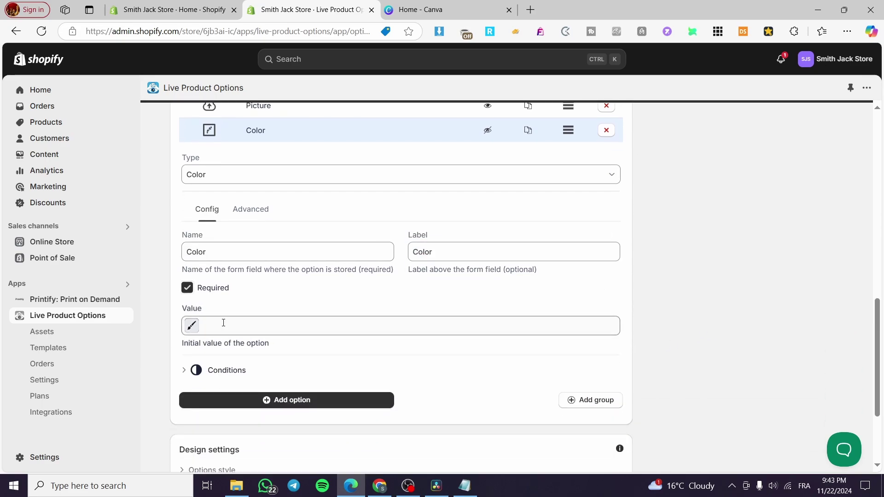
click(191, 326)
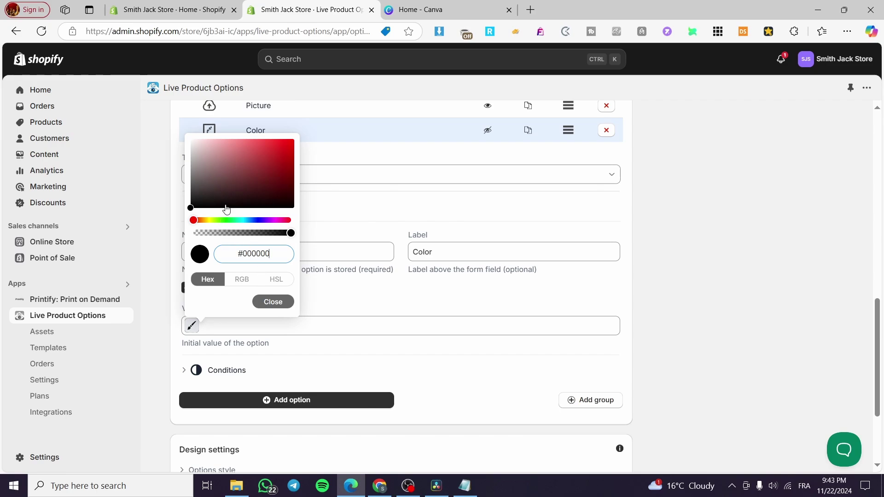
click(271, 303)
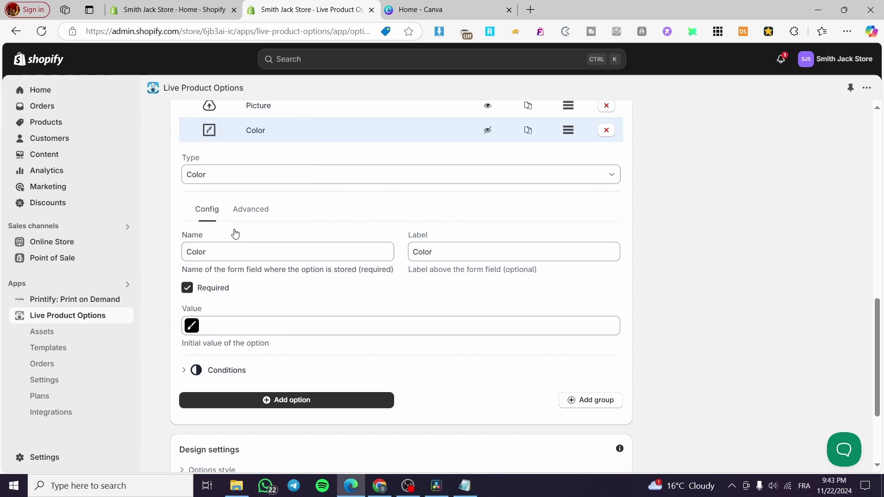
- Set the initial value of the Color option to white, #ffffff, using its color picker
click(288, 332)
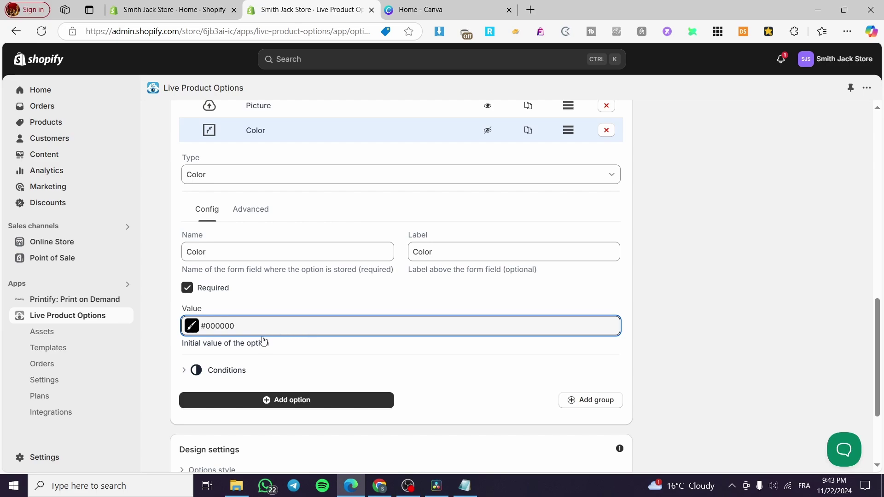
drag(280, 327, 176, 324)
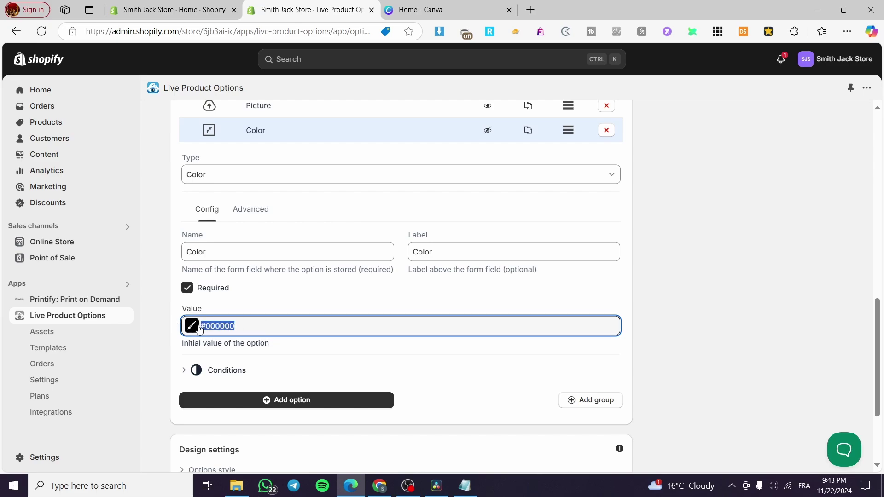
click(191, 325)
click(192, 138)
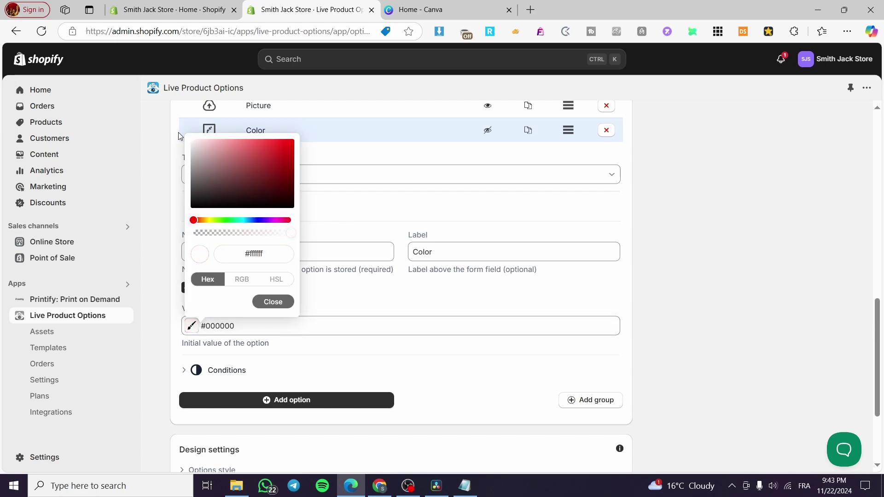
click(273, 302)
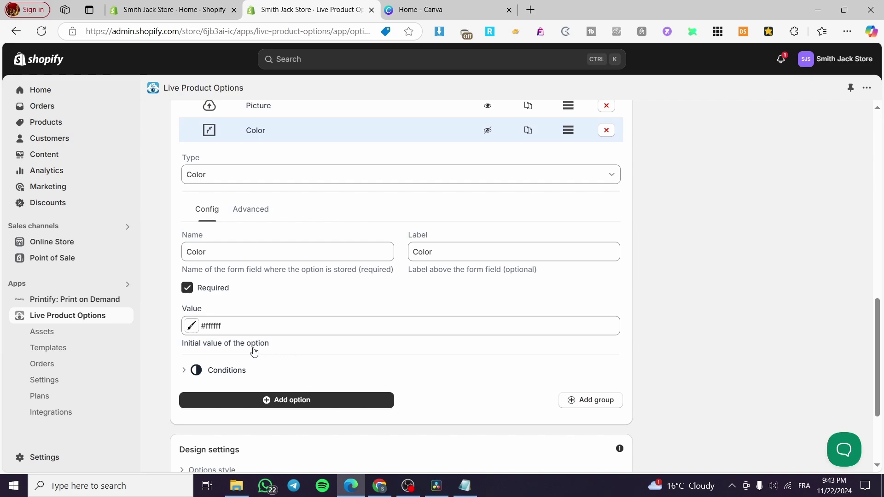
- Examine the Color option's advanced settings, the color picker's format choices, and the conditions section
click(245, 207)
click(216, 216)
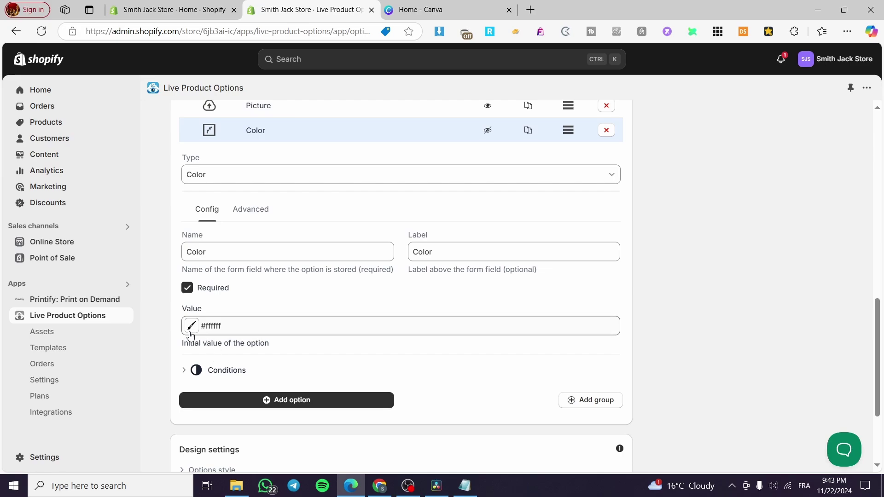
click(191, 326)
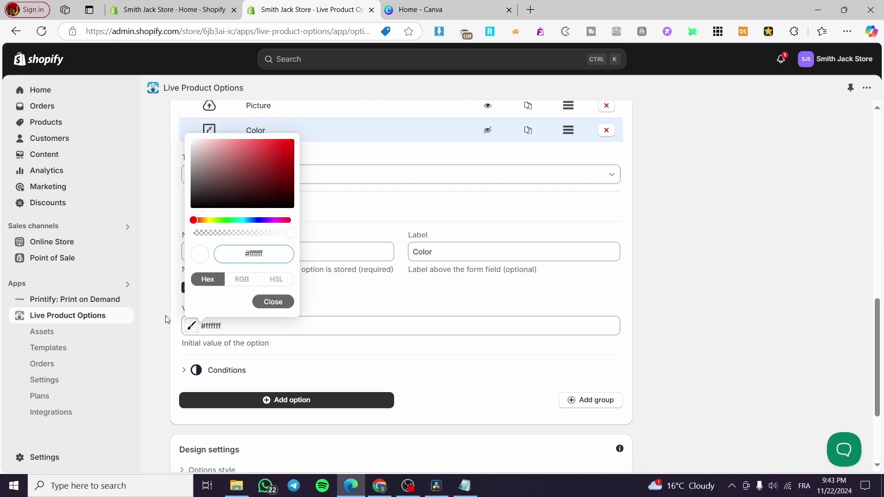
click(237, 282)
click(218, 284)
click(227, 355)
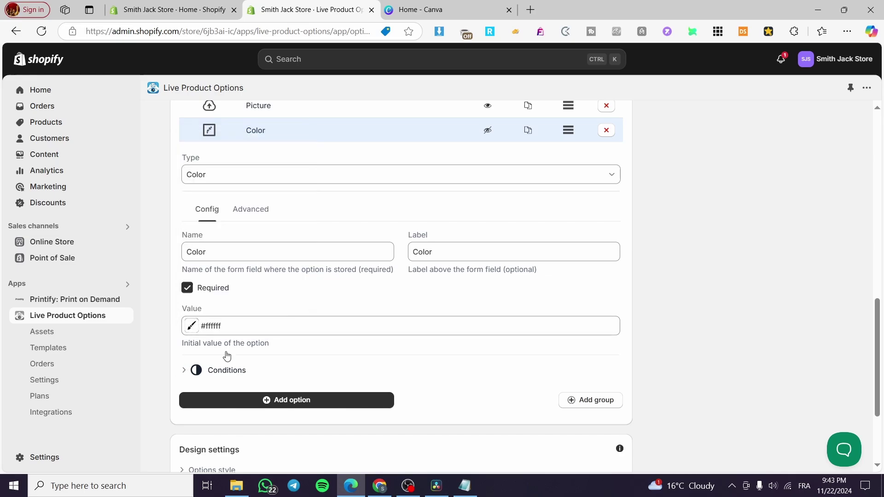
click(211, 376)
click(213, 375)
- Add a third option below Color, look through the available types, and keep its type as Text
click(288, 401)
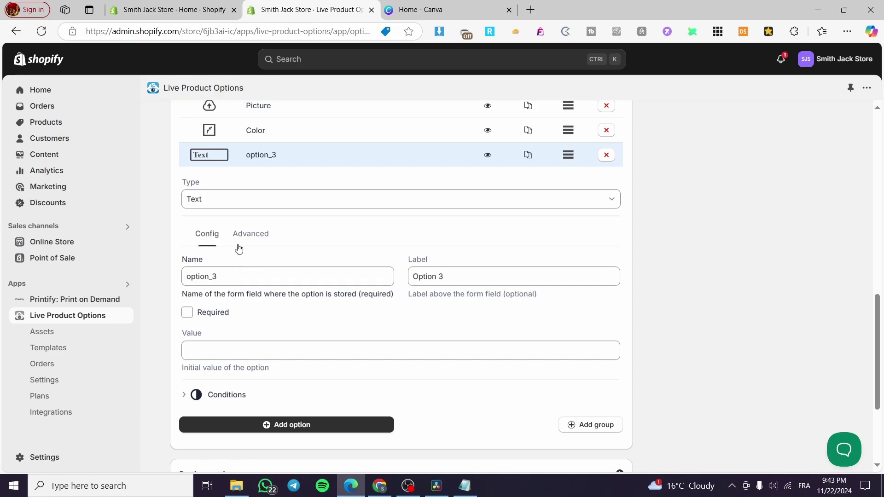
click(247, 197)
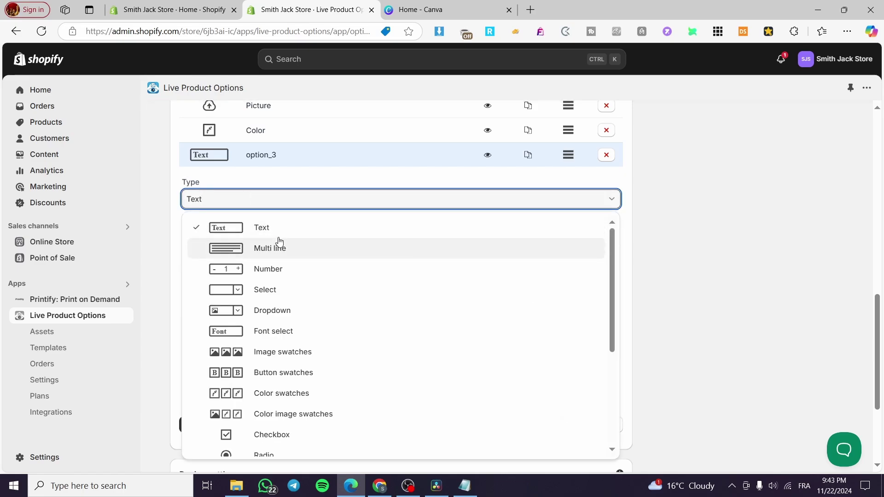
scroll(281, 246, down, 4)
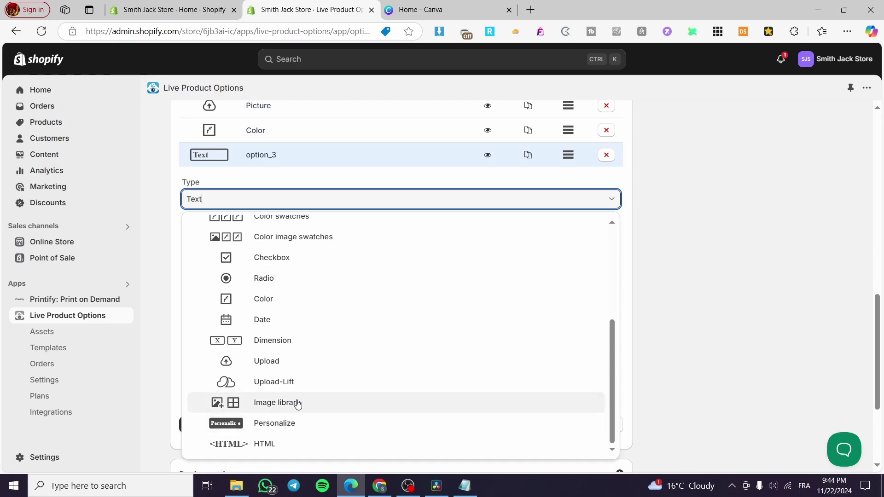
scroll(297, 404, up, 1)
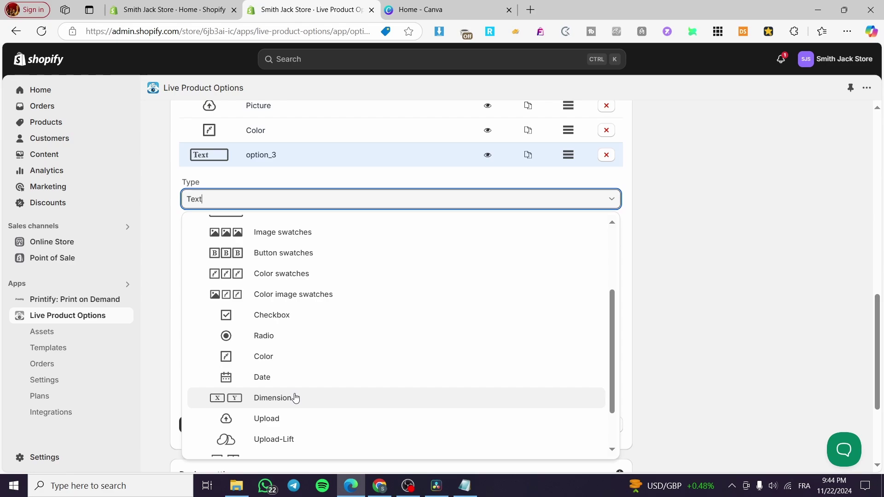
scroll(293, 387, up, 3)
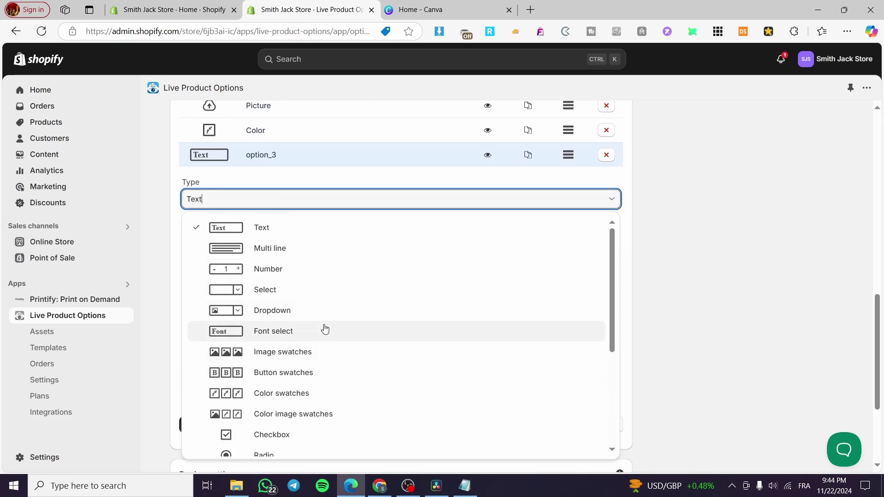
click(323, 236)
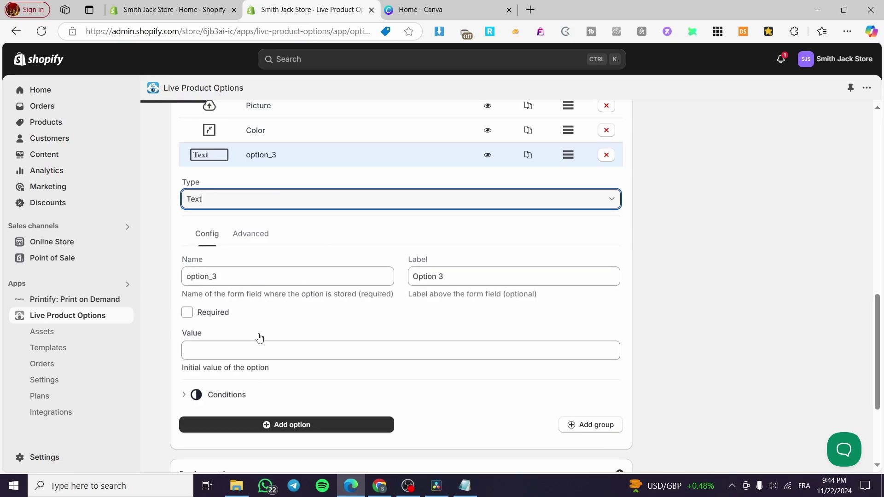
- Set both the form field name and the label of the third option to "Text To Print"
click(229, 272)
key(ctrl+a)
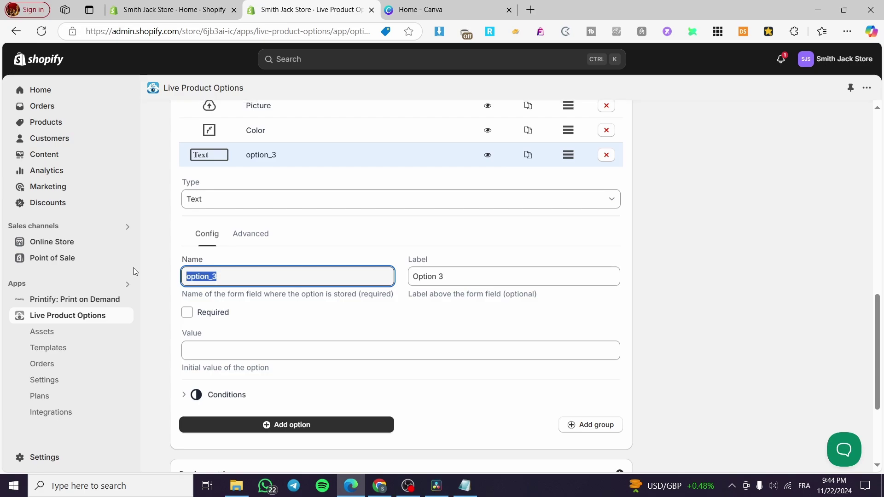
text(Text T)
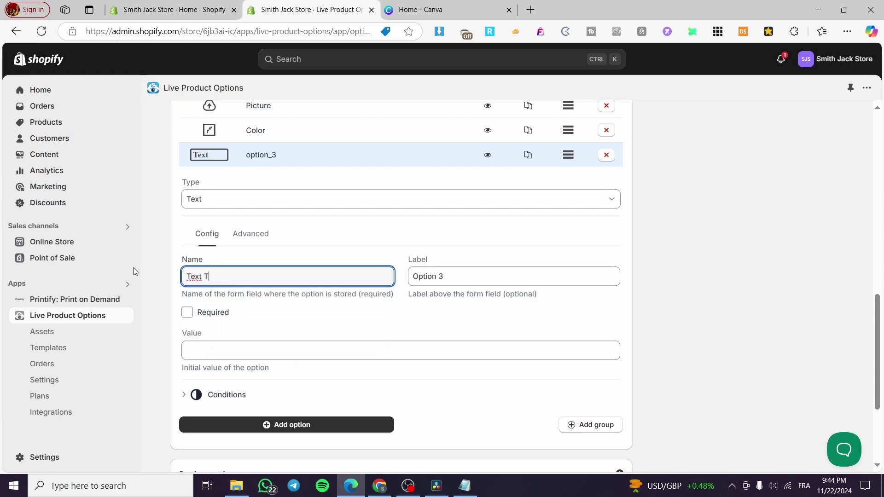
text(o Print)
key(ctrl+a)
key(ctrl+c)
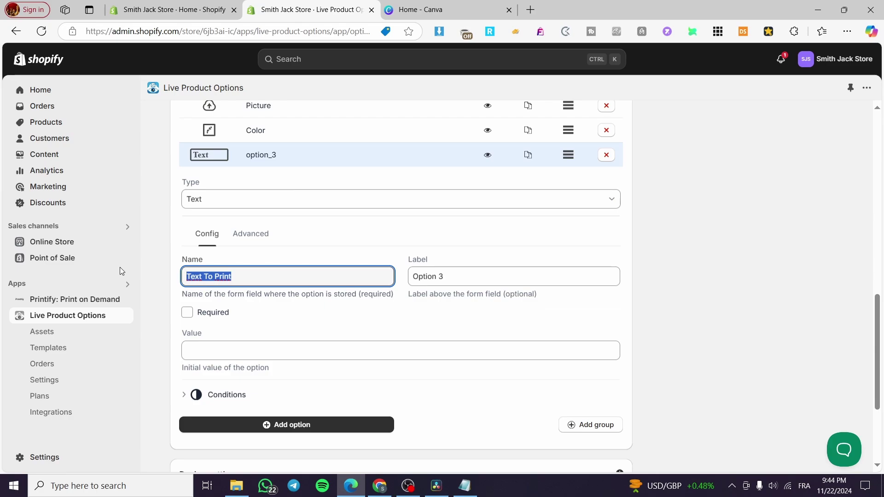
click(488, 277)
key(ctrl+v)
key(ctrl+a)
key(ctrl+v)
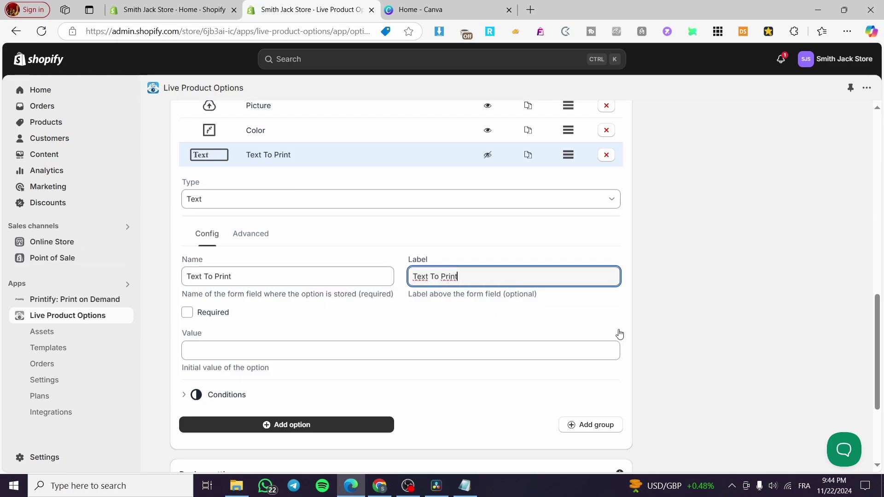
click(467, 309)
click(187, 313)
click(188, 314)
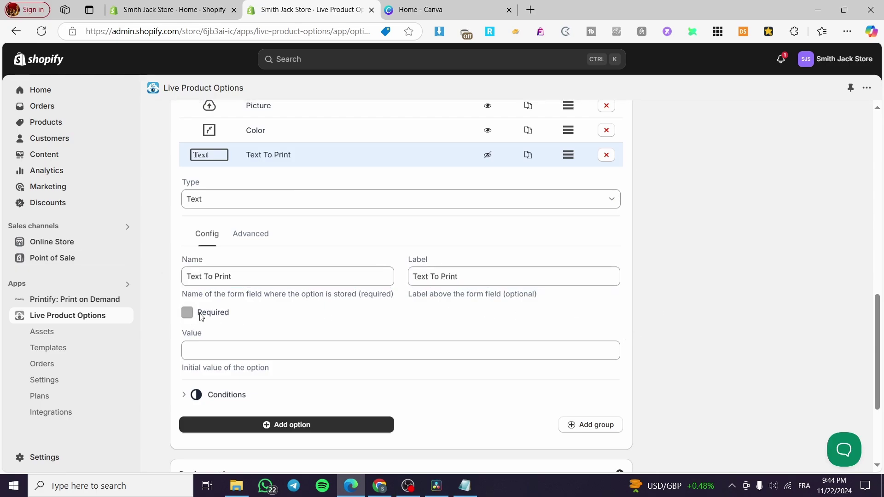
click(262, 349)
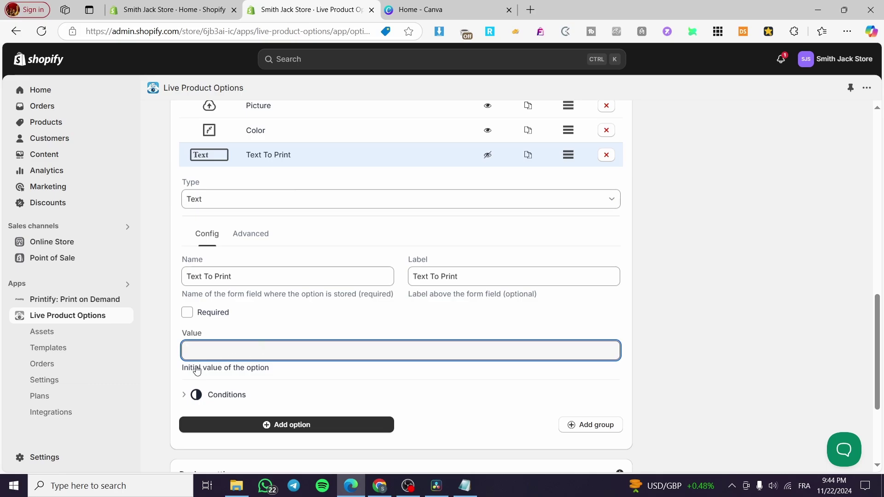
click(372, 403)
- Examine the options style in the design settings, including its font, color, size, and border settings
scroll(372, 403, down, 3)
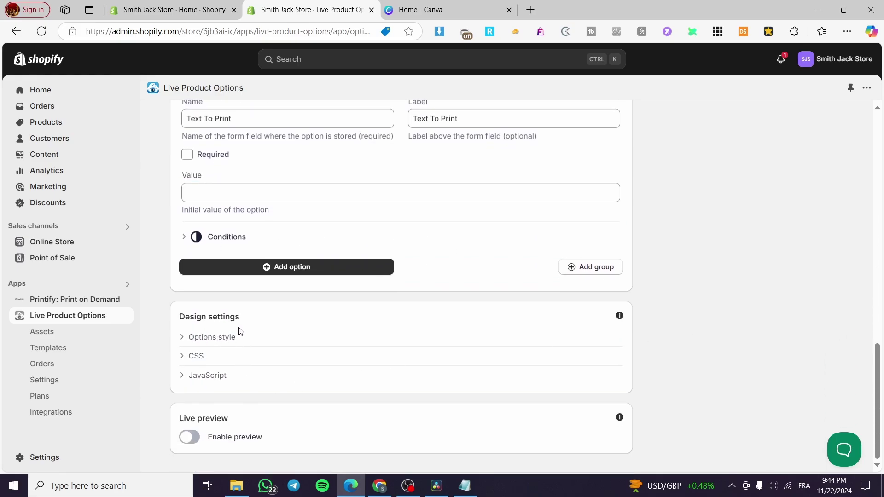
click(186, 341)
scroll(196, 342, down, 1)
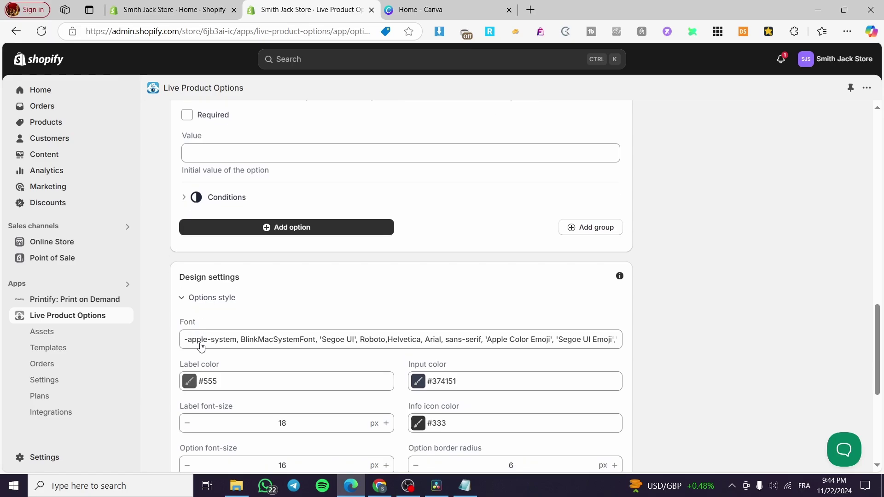
scroll(268, 294, down, 1)
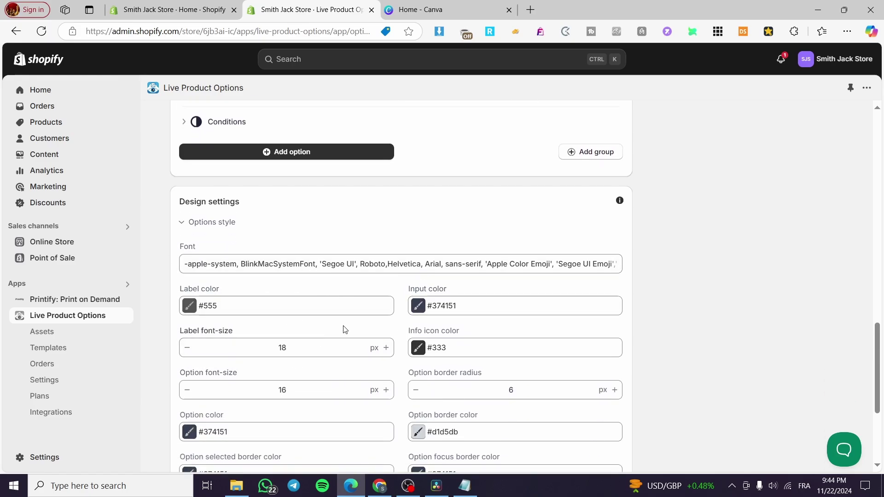
scroll(382, 331, down, 2)
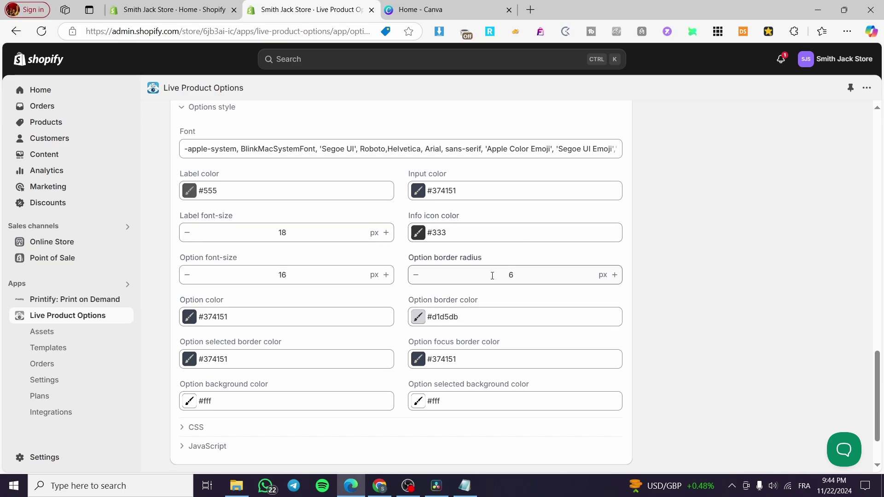
scroll(245, 342, up, 4)
scroll(245, 343, up, 1)
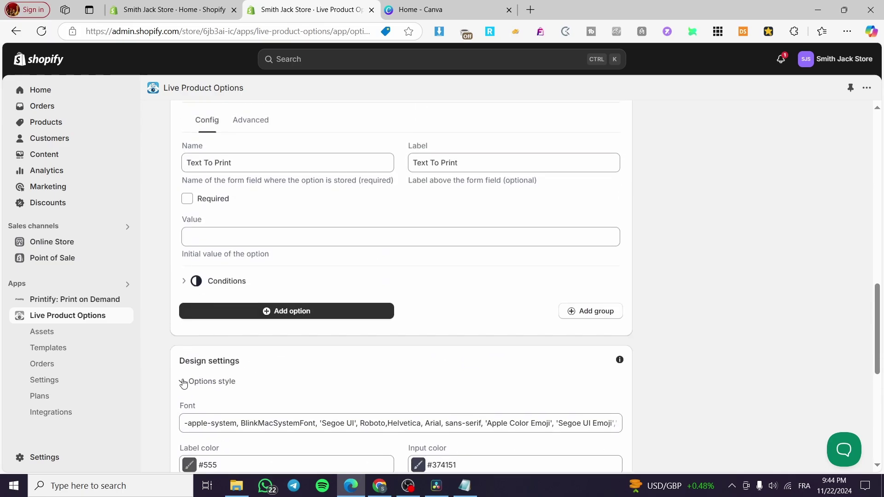
click(183, 383)
- Check the custom CSS and custom JavaScript sections of the design settings
click(194, 357)
scroll(211, 325, down, 1)
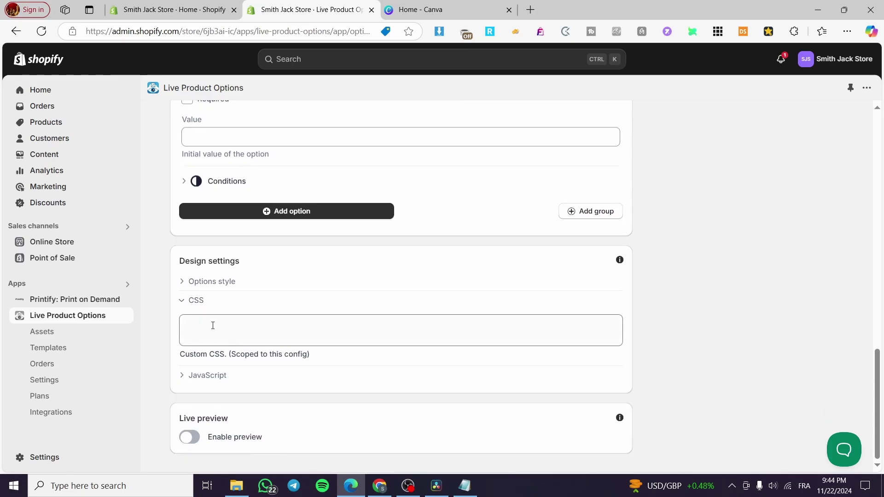
click(189, 302)
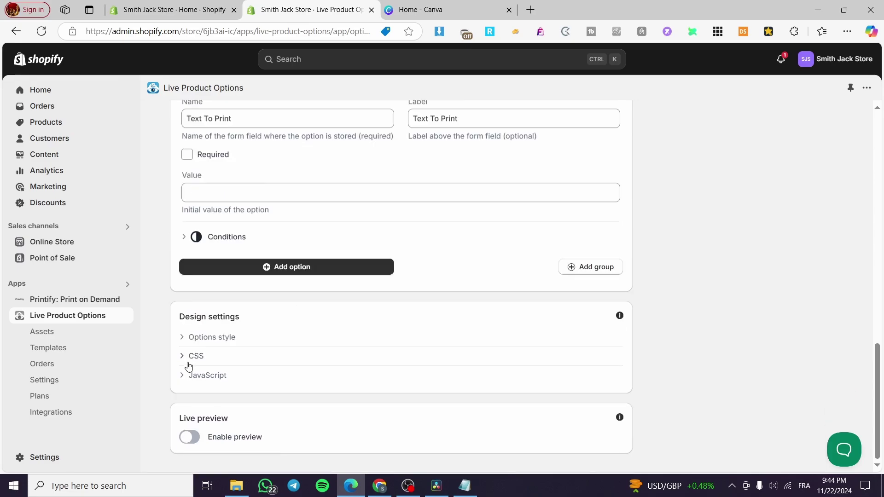
click(187, 373)
scroll(282, 373, down, 1)
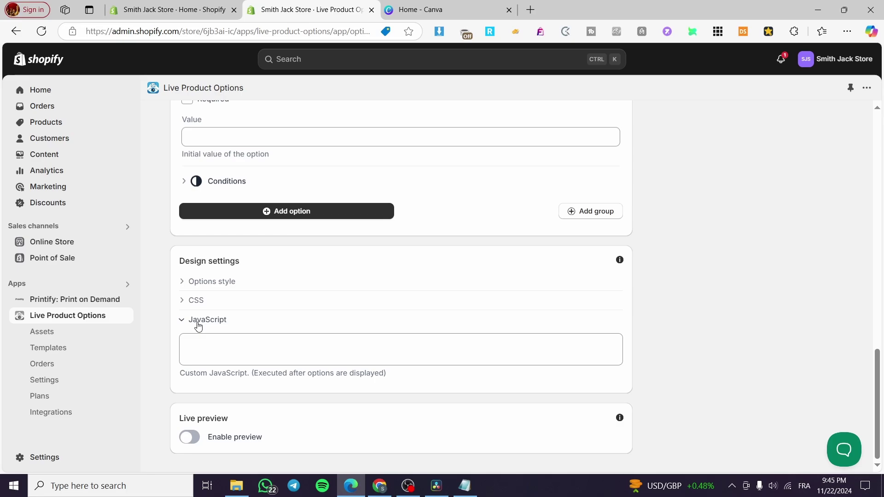
click(198, 322)
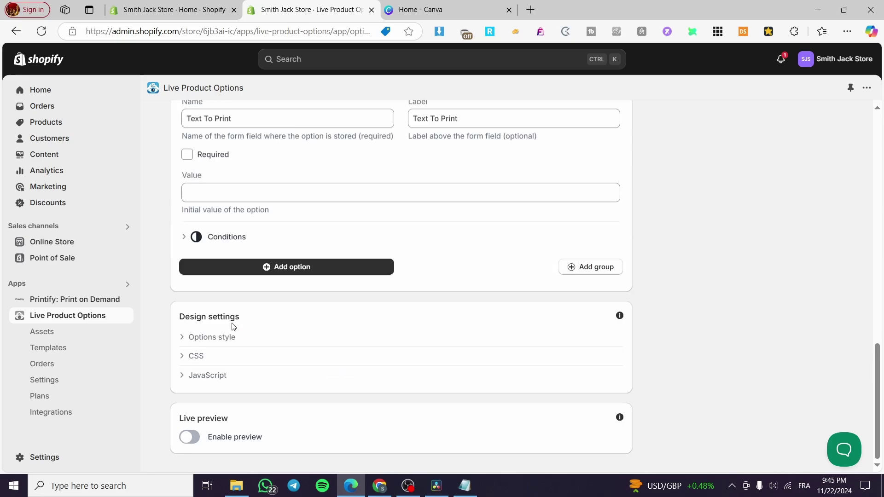
- Enable the live preview for the option set and look at the product preview
click(189, 437)
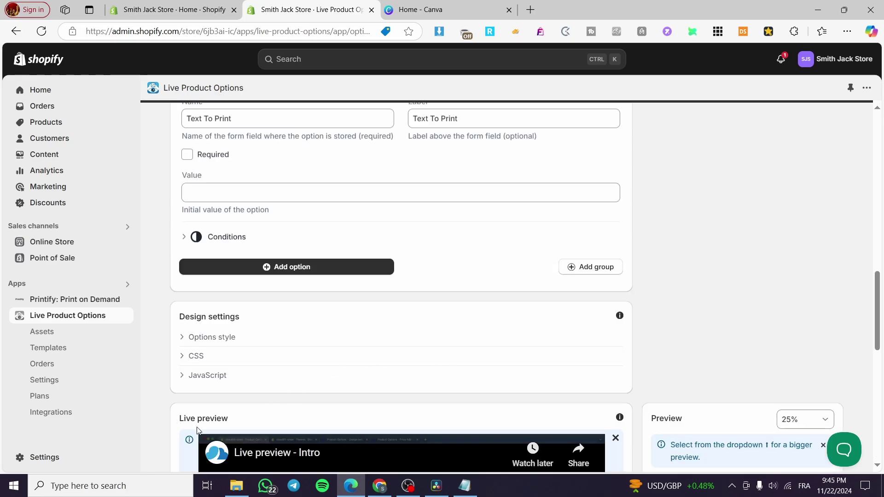
scroll(183, 427, down, 1)
scroll(183, 427, down, 4)
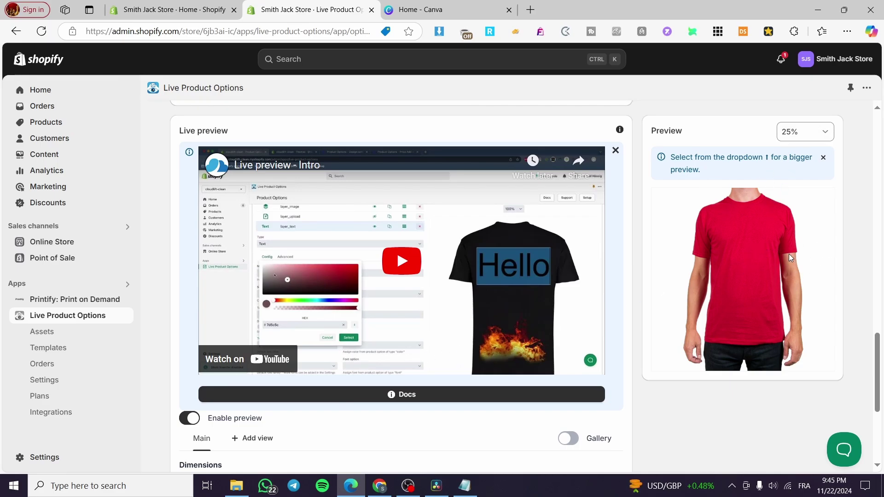
- Turn on saving the preview image with the order for the Main view of the live preview
scroll(773, 251, down, 2)
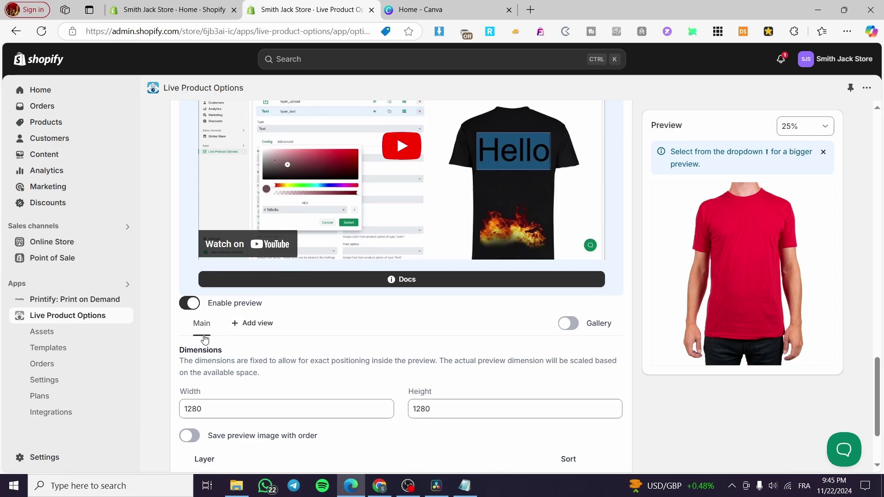
scroll(205, 339, down, 1)
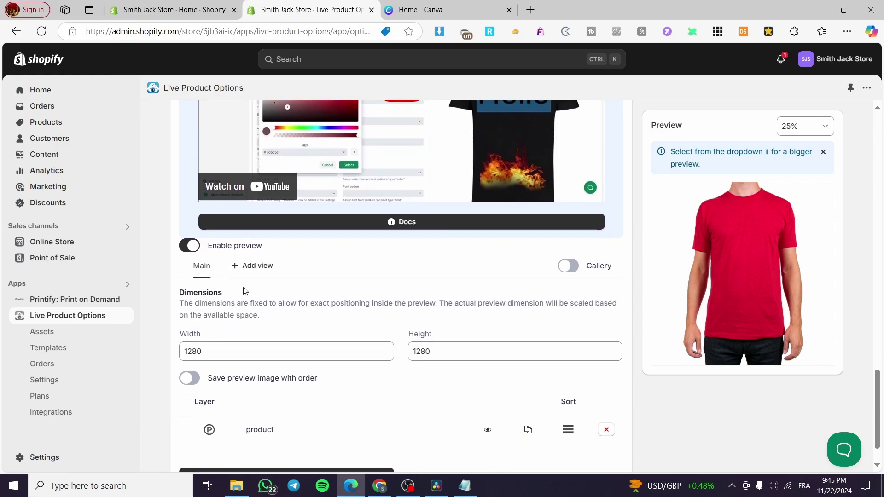
scroll(265, 351, down, 1)
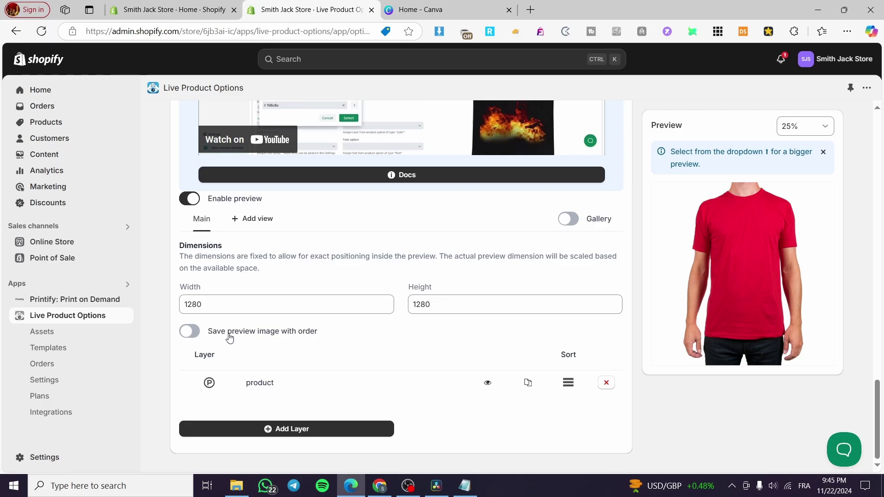
click(192, 330)
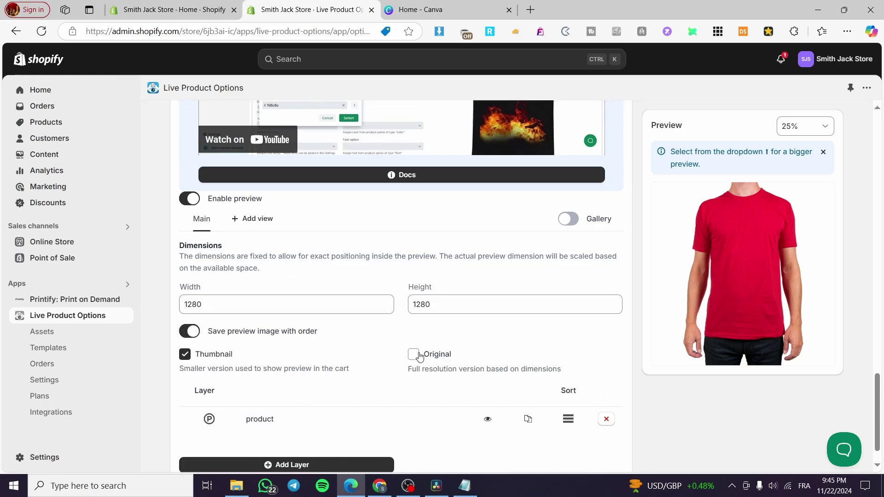
scroll(418, 359, down, 1)
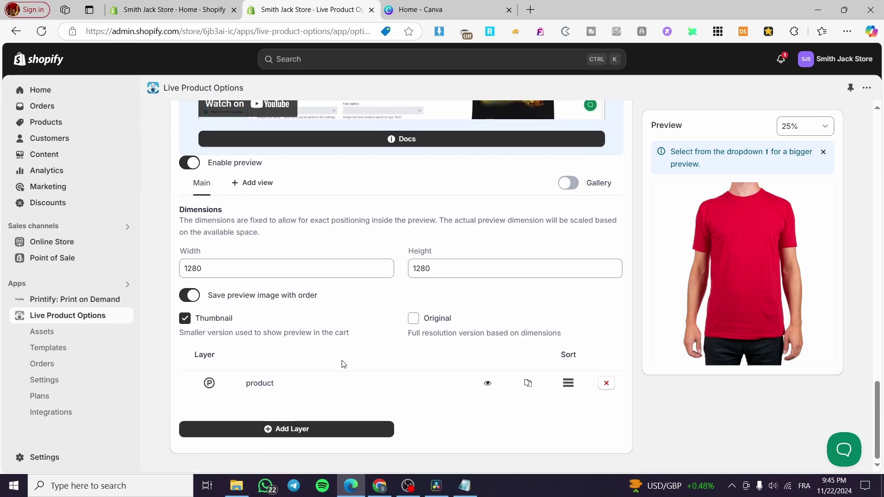
click(316, 429)
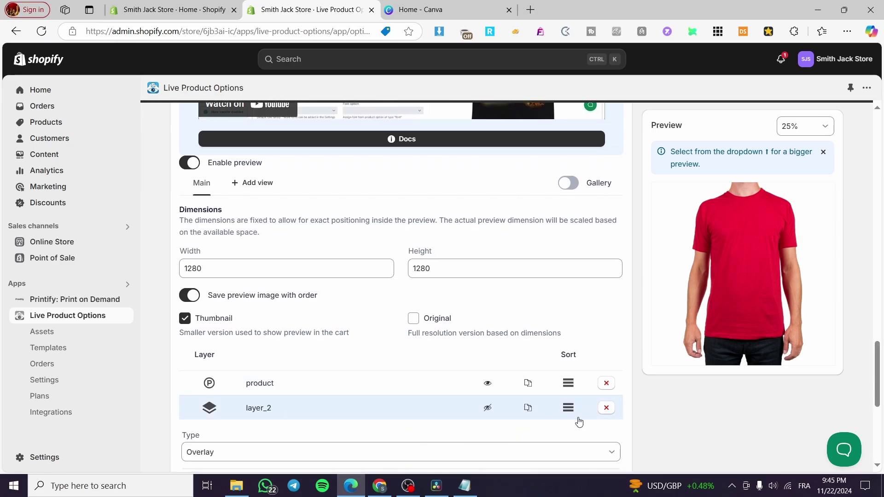
click(605, 407)
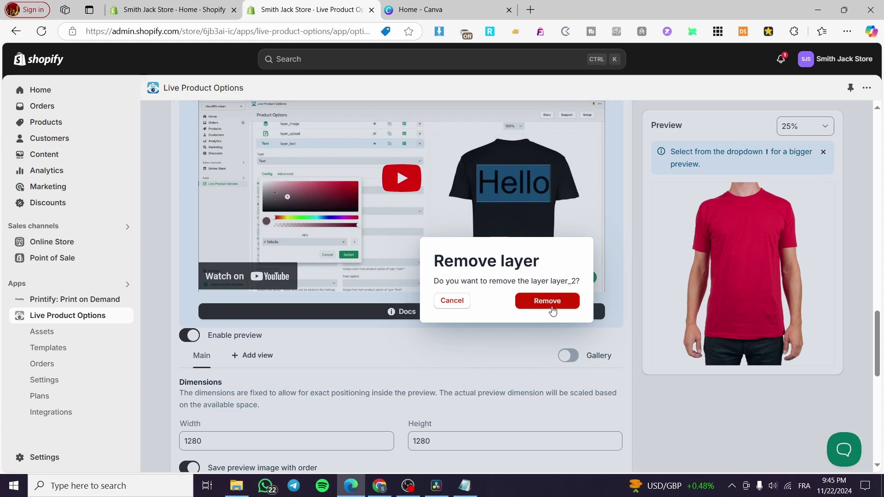
click(547, 300)
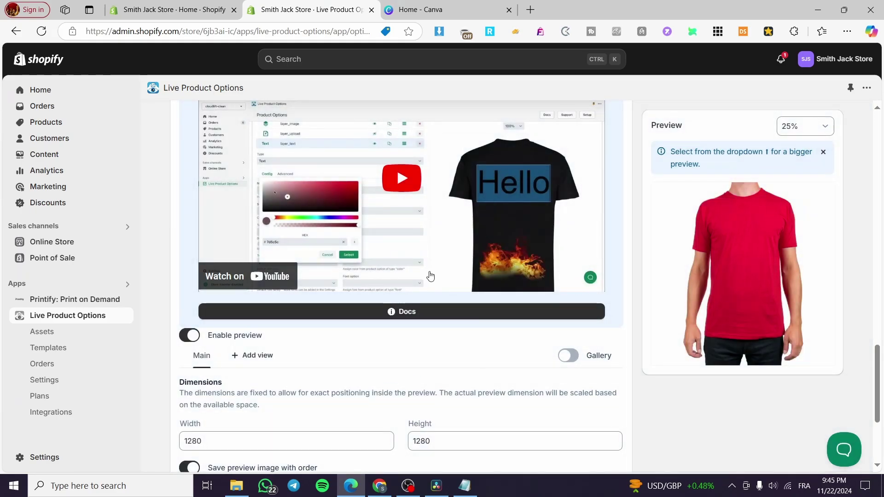
- Save the Live Option product options configuration for the Summer T-shirt
scroll(529, 267, up, 1)
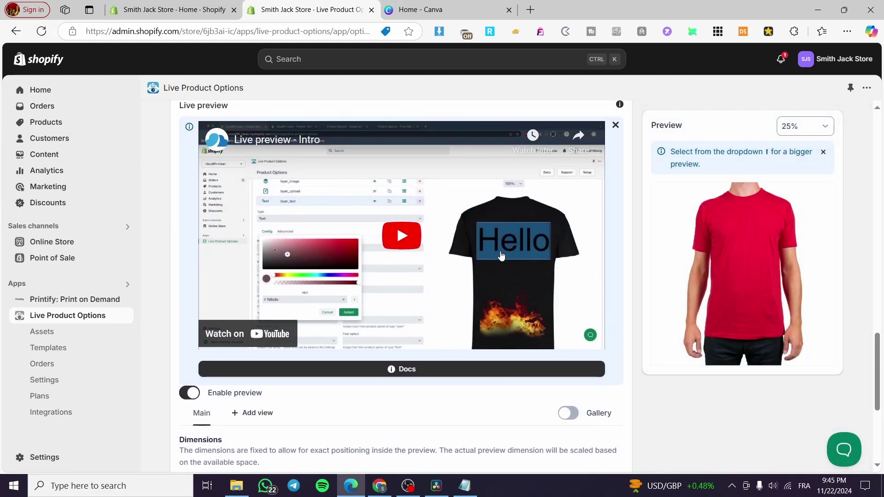
scroll(375, 220, down, 4)
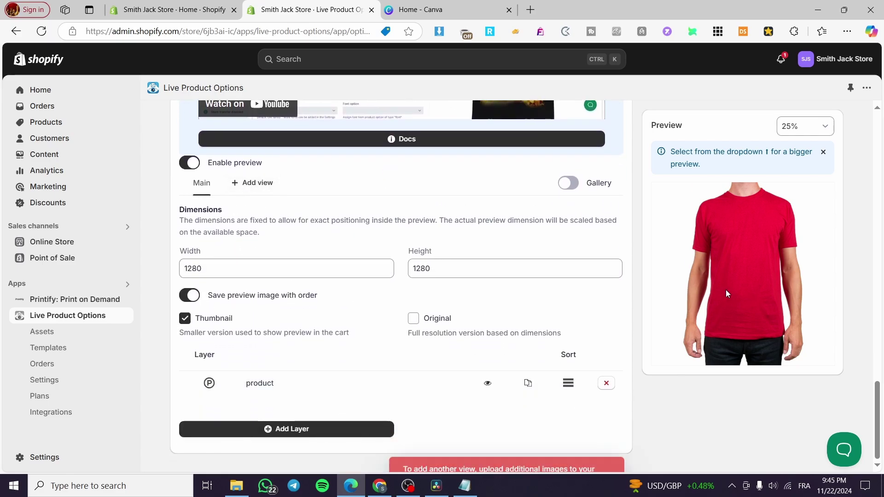
scroll(569, 412, up, 4)
scroll(568, 412, up, 20)
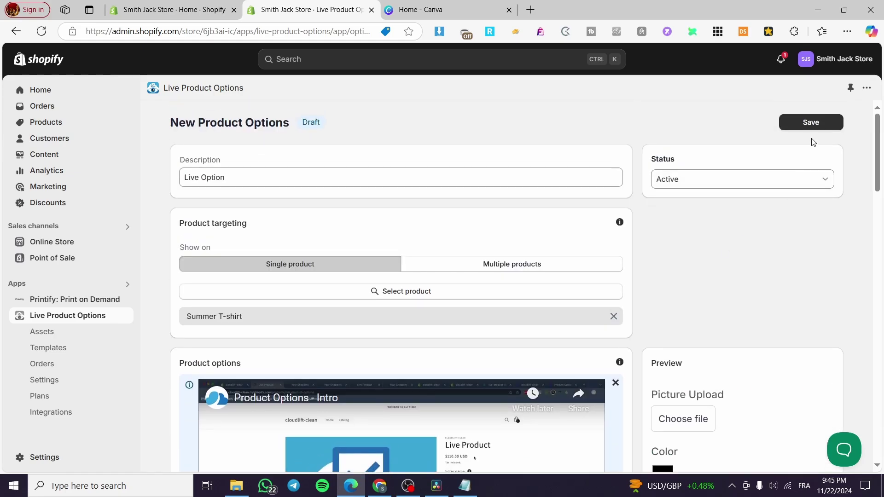
click(811, 123)
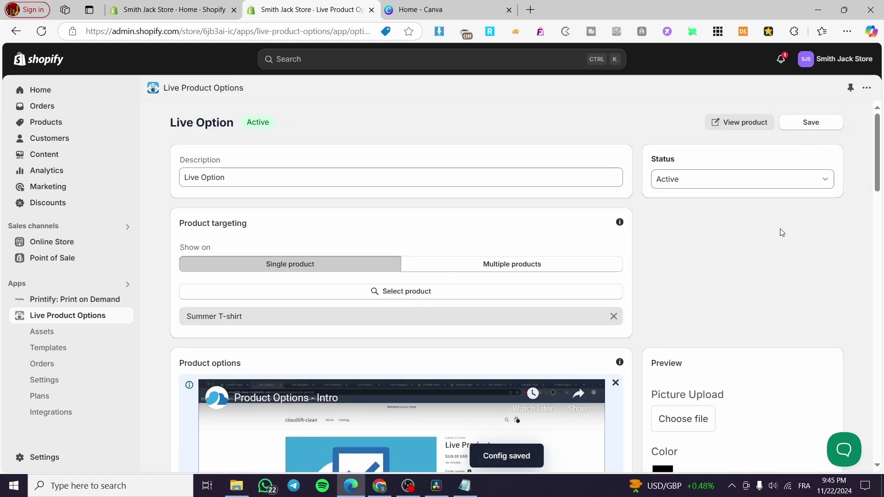
- Check the app's asset library and browse the available product options templates
click(59, 332)
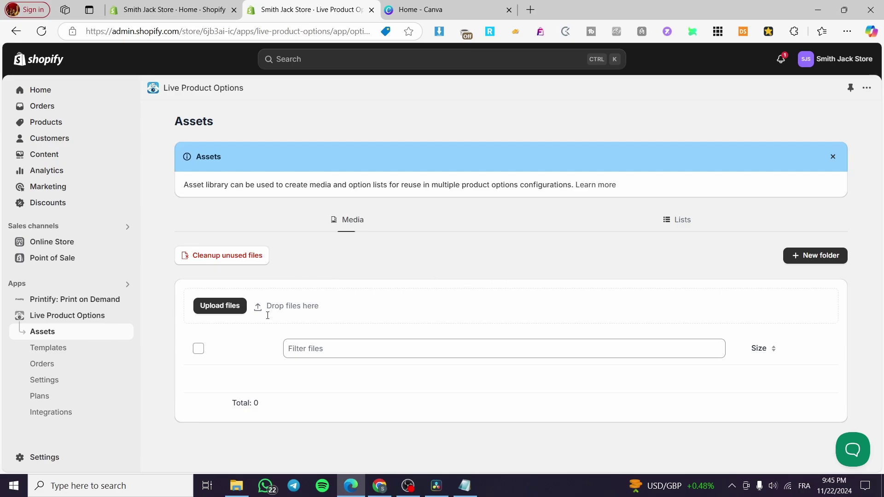
click(65, 352)
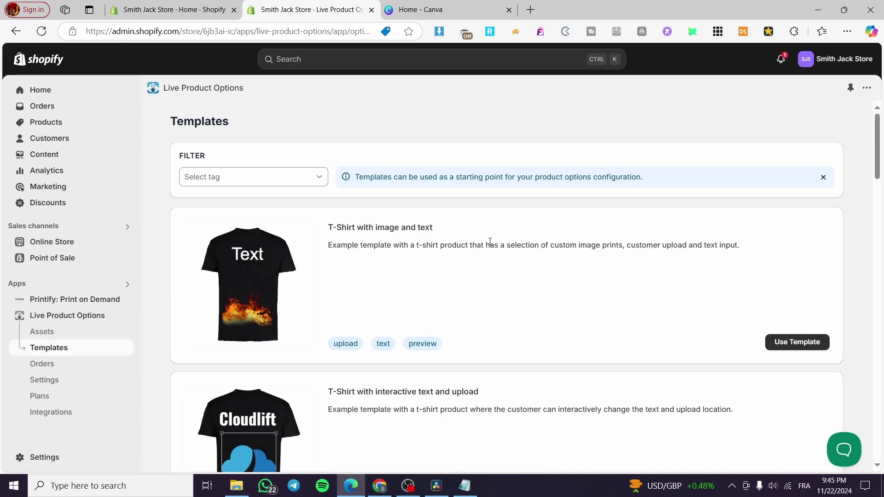
scroll(479, 238, down, 2)
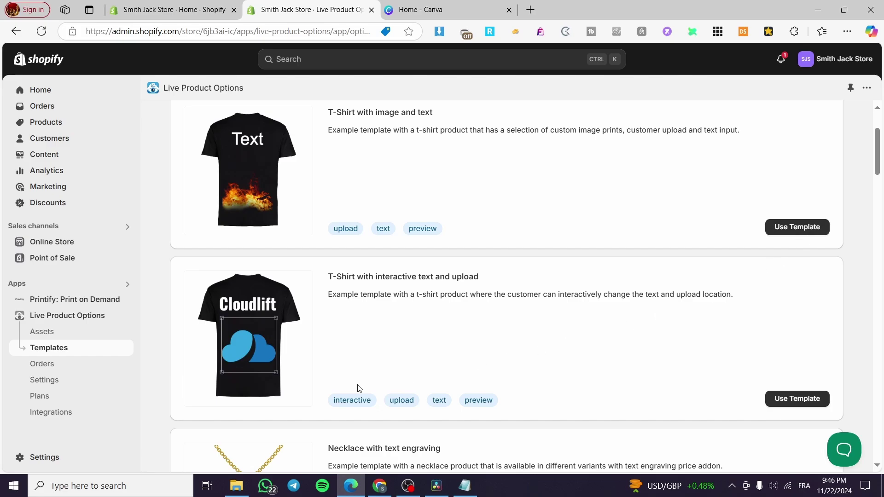
scroll(388, 305, down, 2)
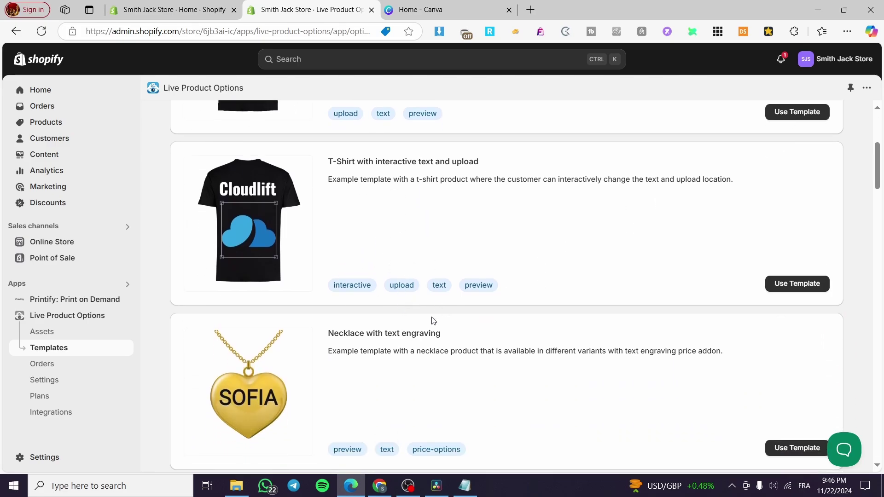
scroll(265, 402, up, 4)
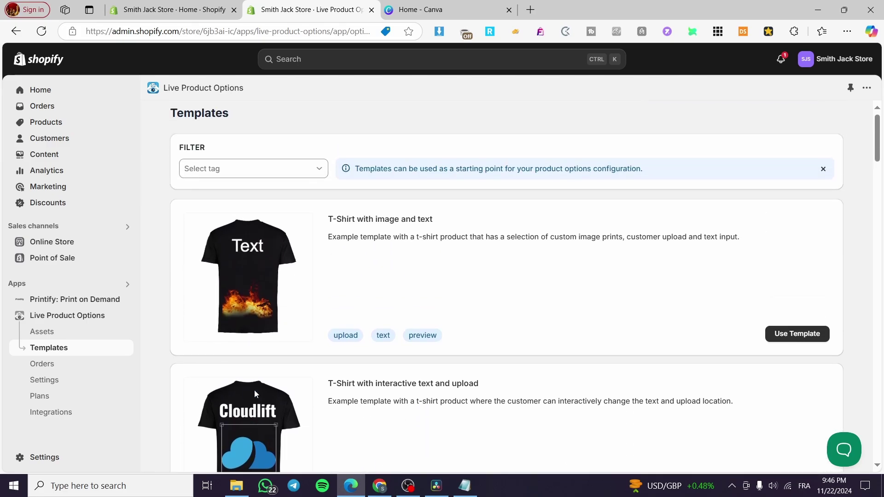
scroll(449, 227, down, 8)
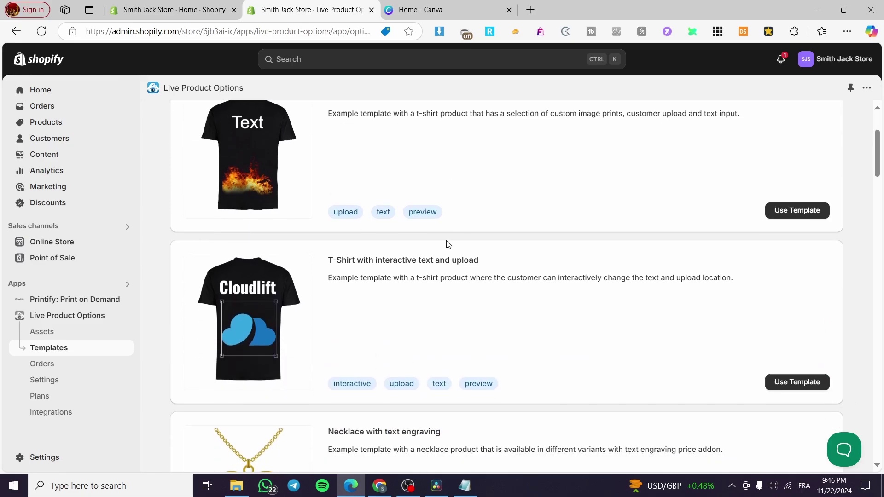
scroll(354, 297, down, 7)
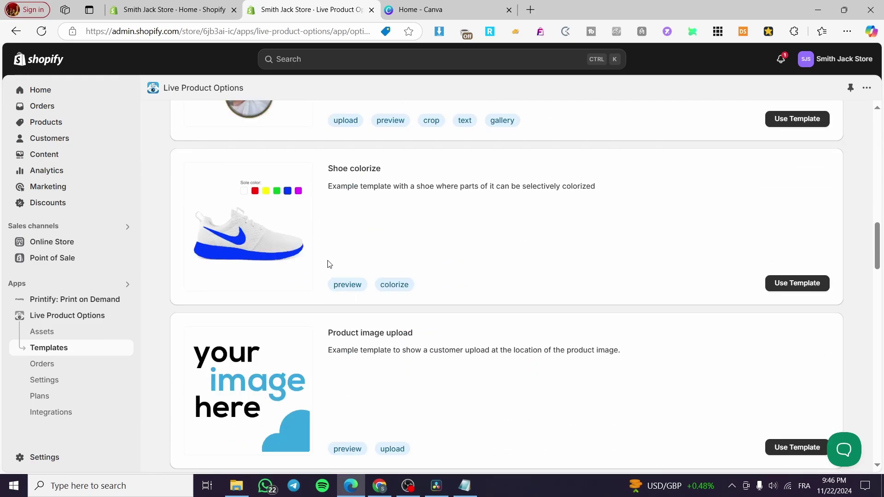
scroll(328, 264, down, 4)
scroll(329, 264, down, 4)
- Look through the whole template list down to the custom dimension examples, and check the app's Orders page
key(Home)
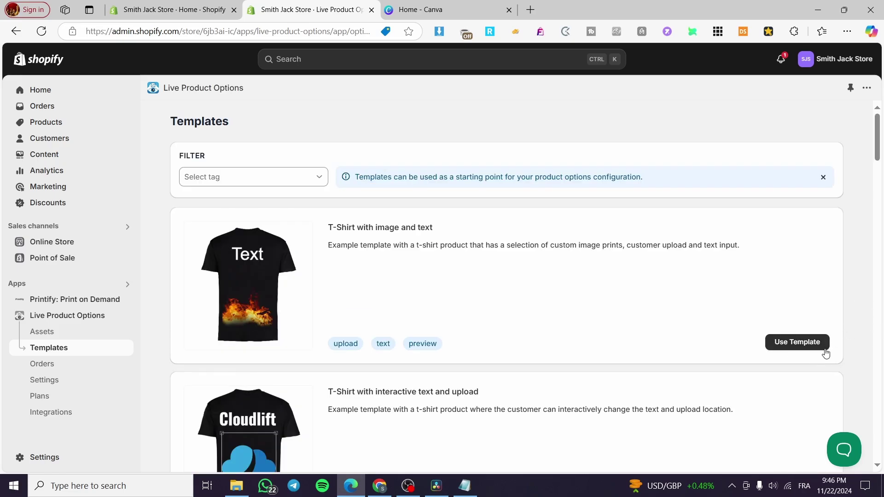
scroll(825, 353, down, 20)
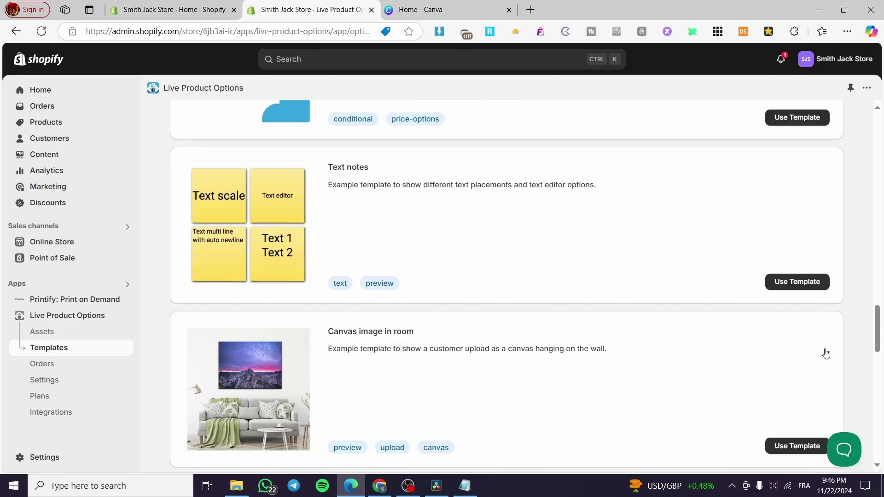
scroll(826, 353, down, 7)
scroll(824, 353, down, 9)
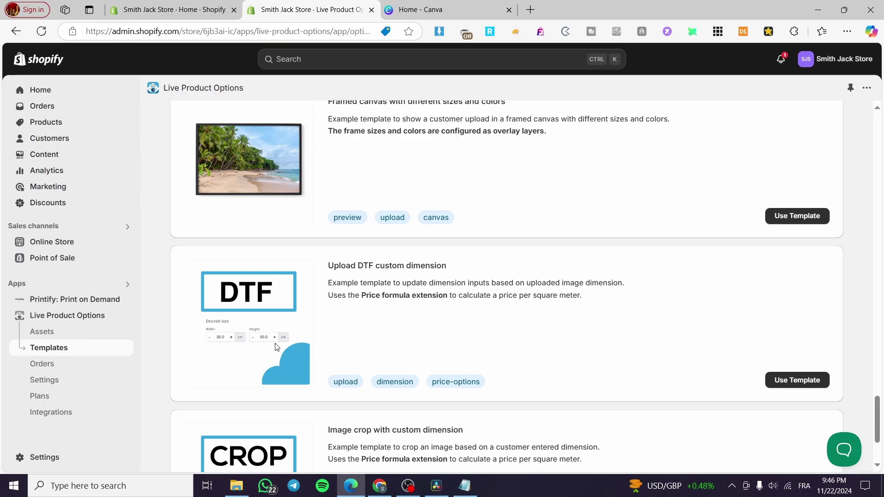
scroll(385, 361, up, 9)
click(61, 362)
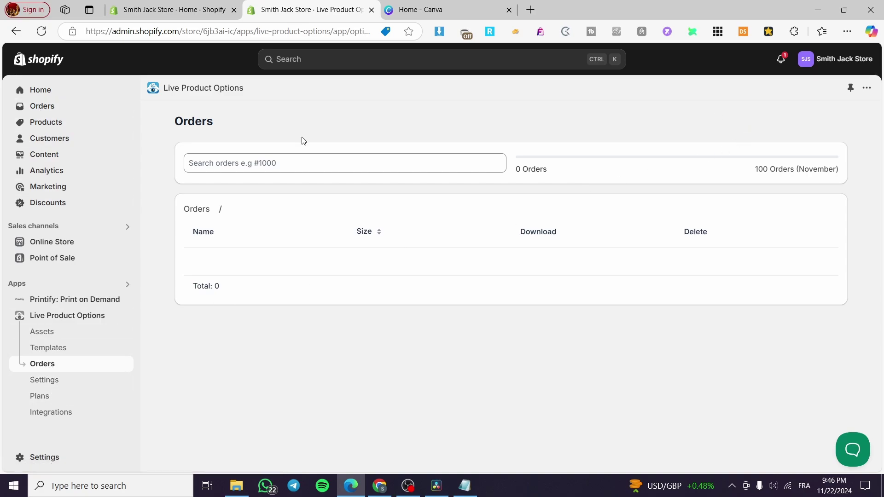
- Open the Dawn theme for customization and go to the Summer T-shirt product page in its preview
click(85, 247)
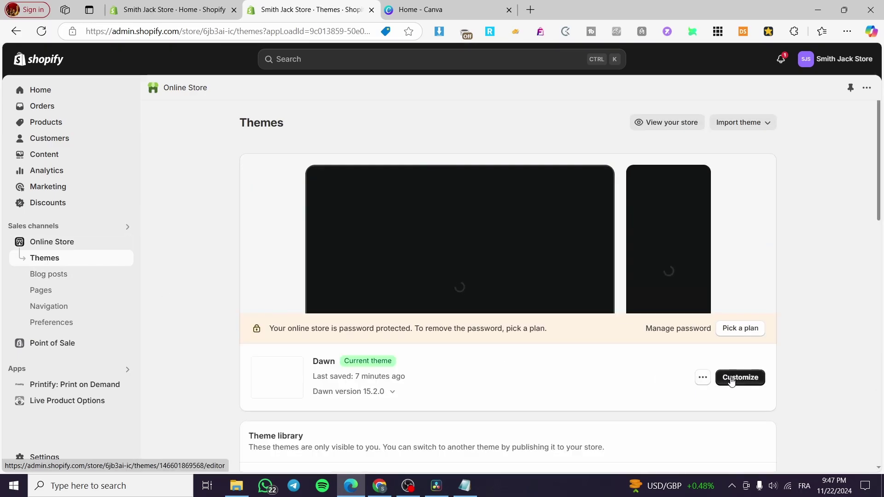
click(732, 378)
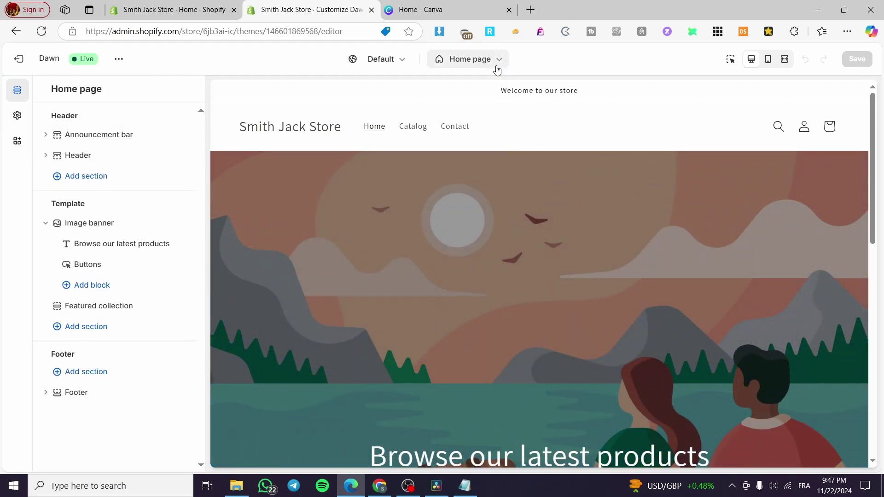
scroll(483, 101, down, 10)
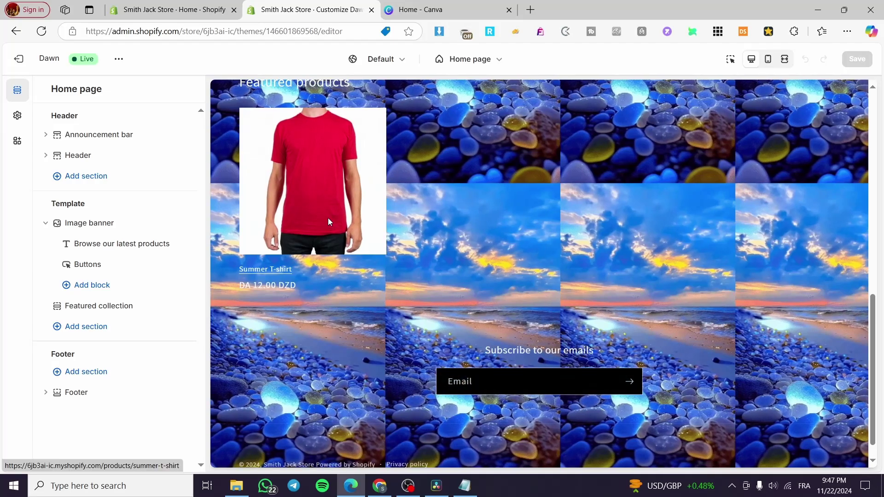
click(327, 217)
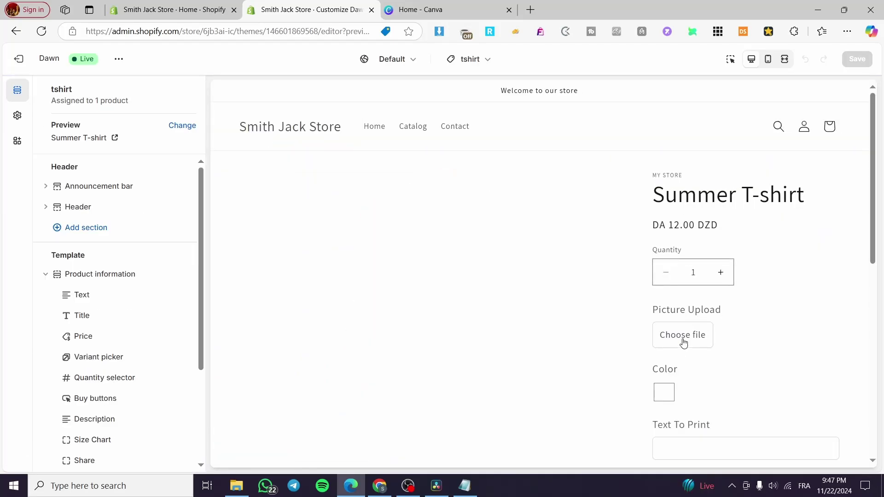
- Try a pale pink with RGB 255, 245, 245 in the product's Color option
click(664, 393)
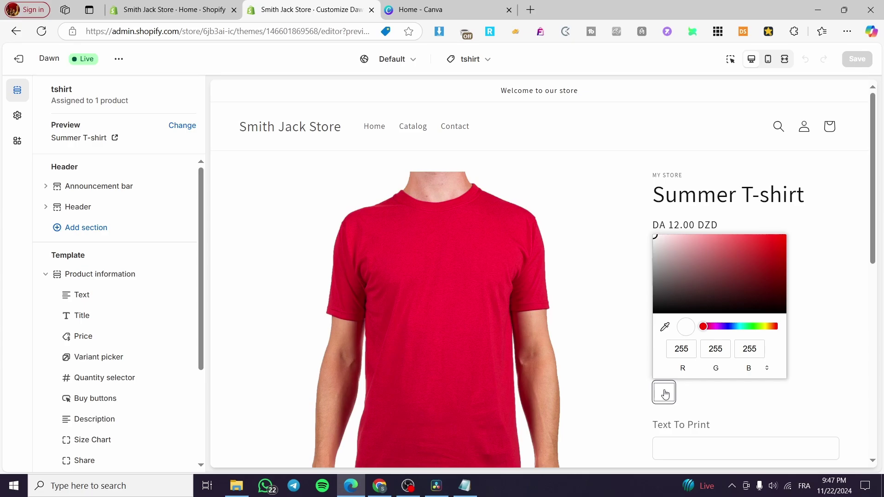
mouse_move(711, 256)
mouse_down()
mouse_move(745, 240)
mouse_move(659, 236)
mouse_up()
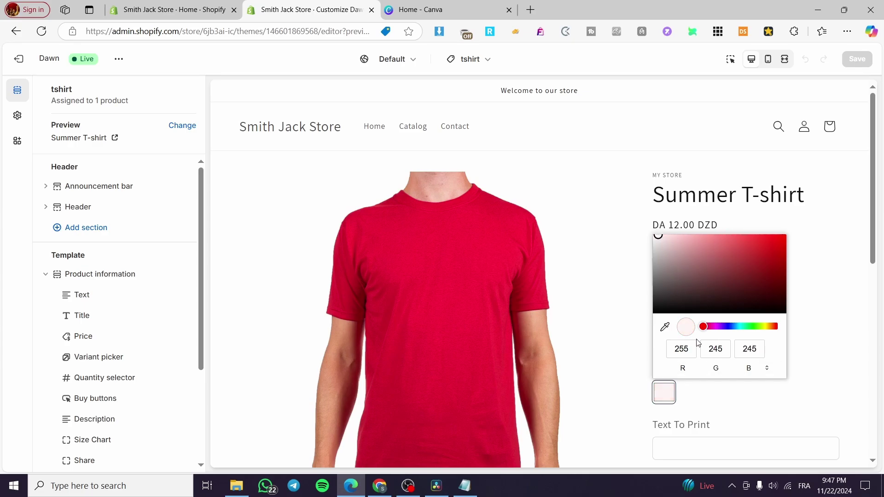
key(Escape)
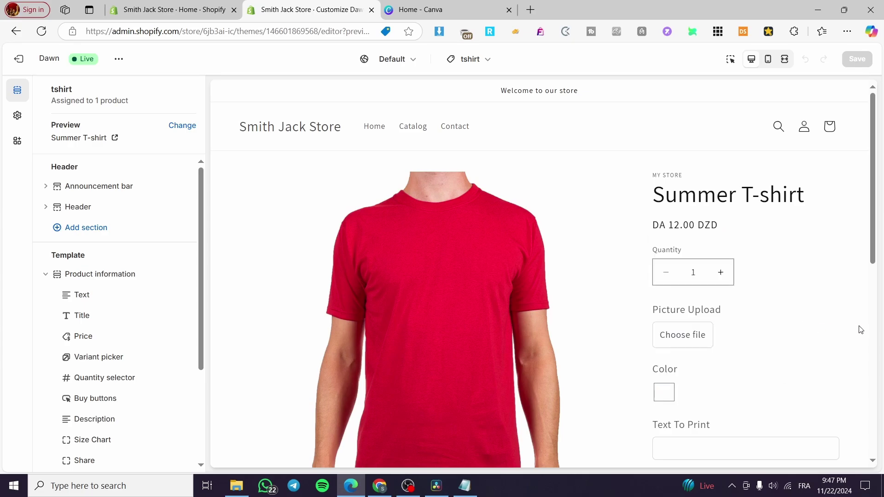
- Upload the image "Black and White Modern Size Chart Instagram Post" to the product's Picture Upload option
scroll(701, 293, down, 2)
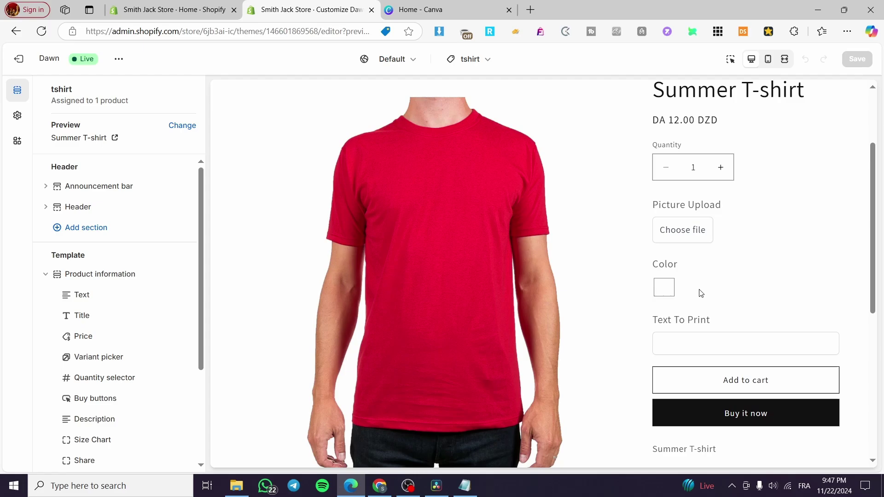
click(695, 231)
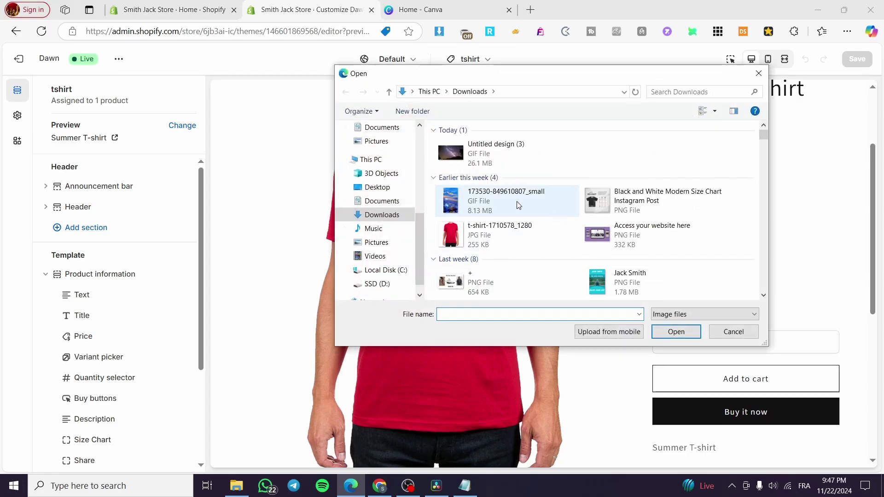
double_click(676, 200)
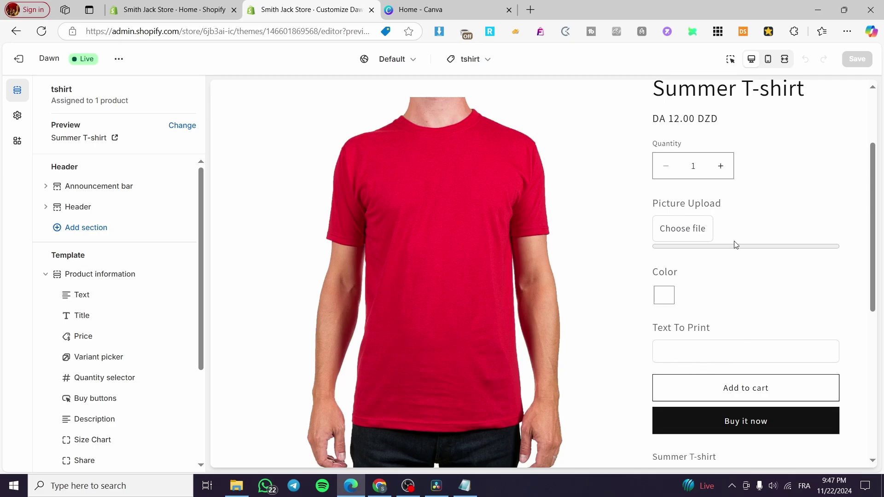
- Enter "Hello" as the product's Text To Print
click(698, 347)
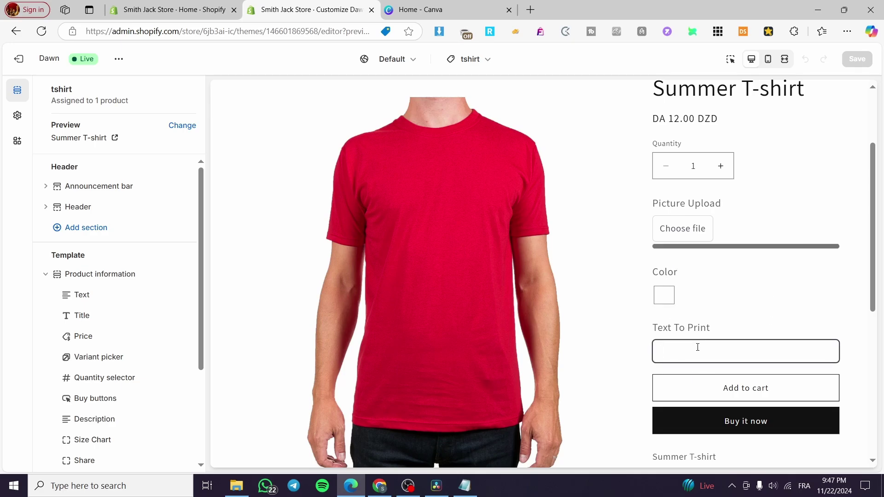
text(He)
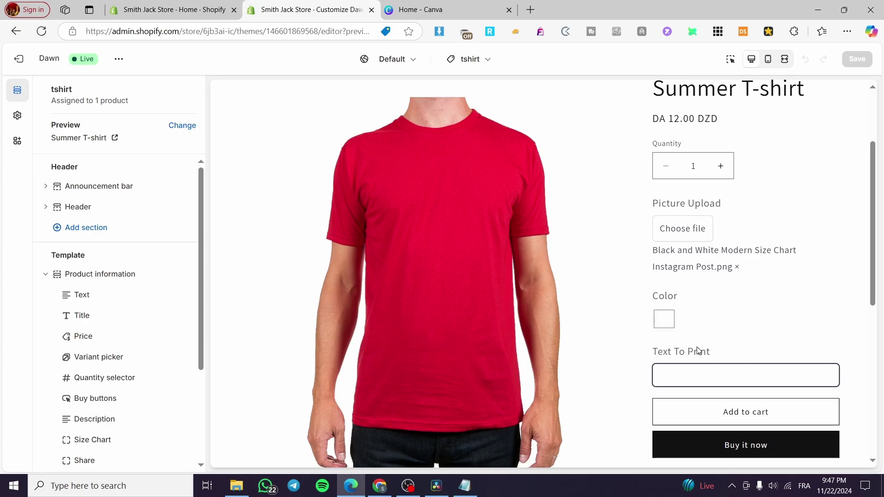
click(699, 374)
click(757, 309)
- Look over the Summer T-shirt page with its filled-in custom options and the theme's section list, and return to the store's admin home
scroll(757, 309, down, 5)
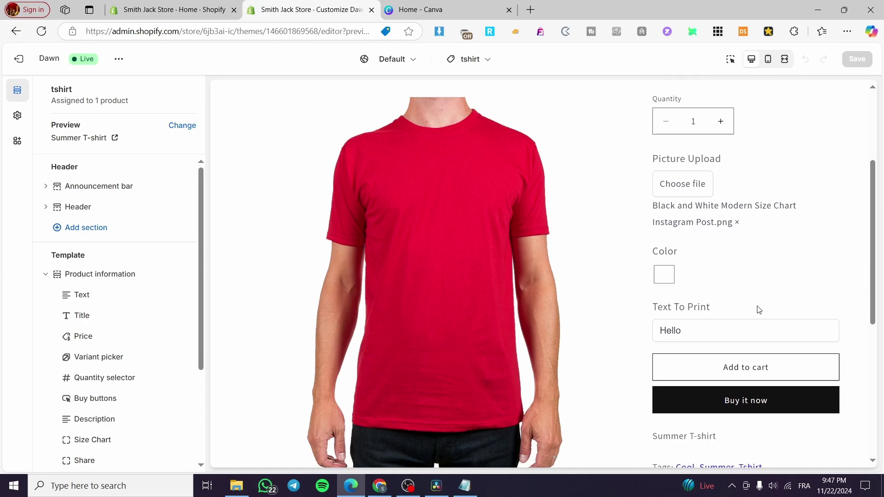
scroll(474, 230, down, 3)
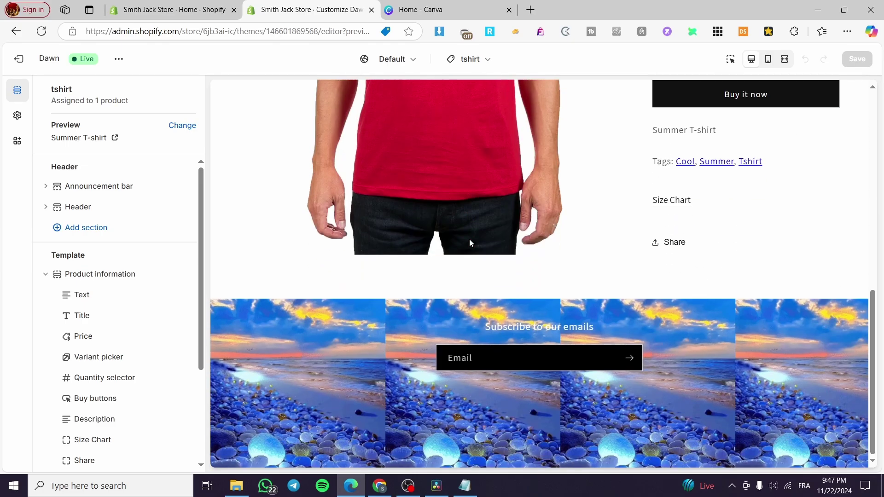
scroll(470, 241, up, 10)
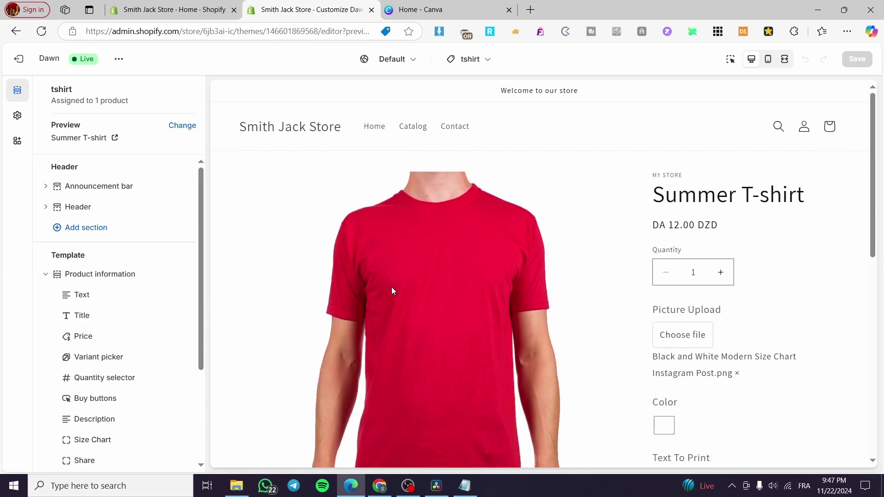
scroll(107, 302, down, 3)
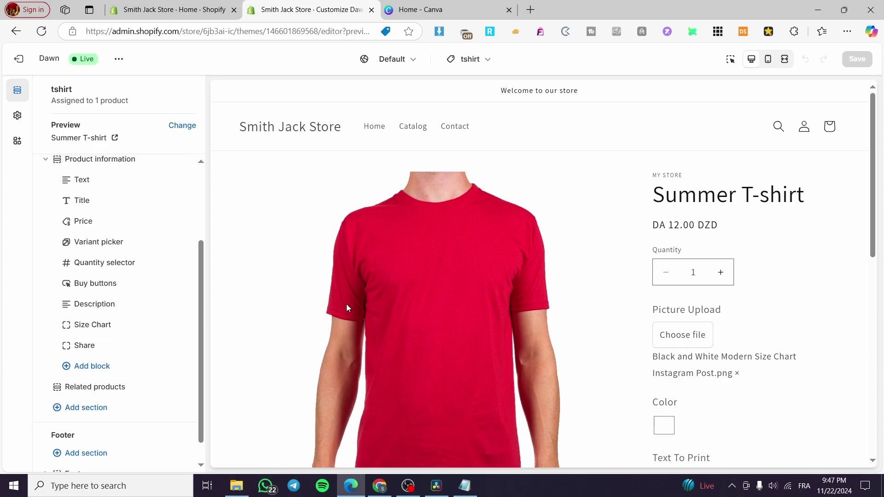
scroll(494, 230, down, 7)
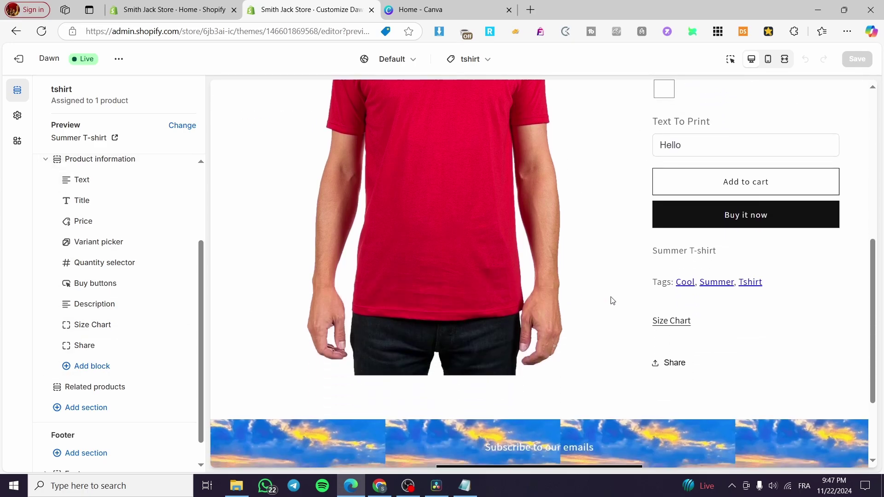
scroll(613, 301, up, 6)
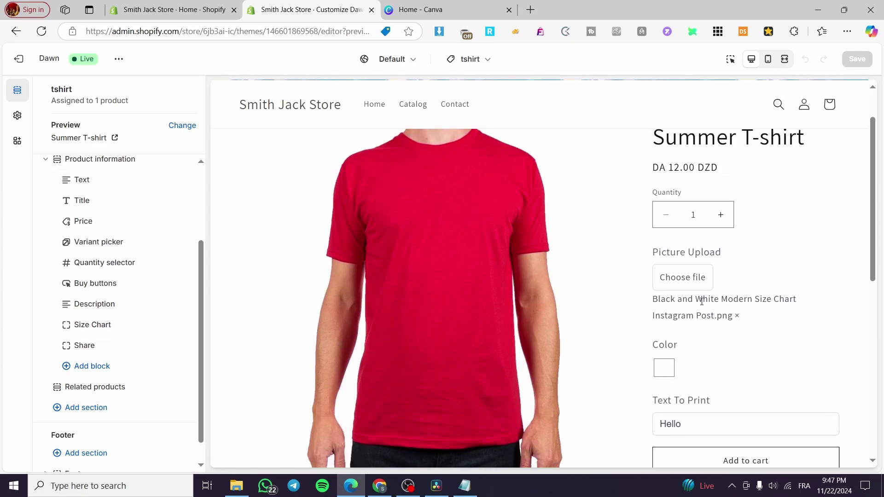
scroll(584, 355, up, 2)
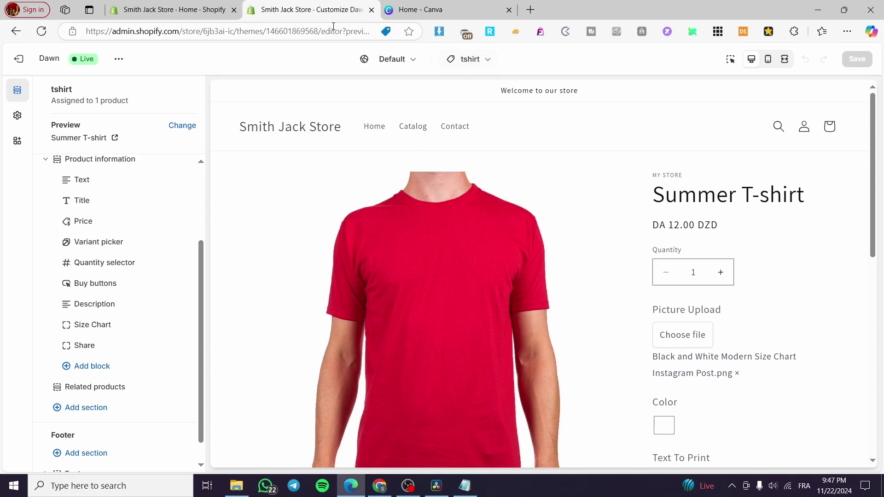
click(205, 10)
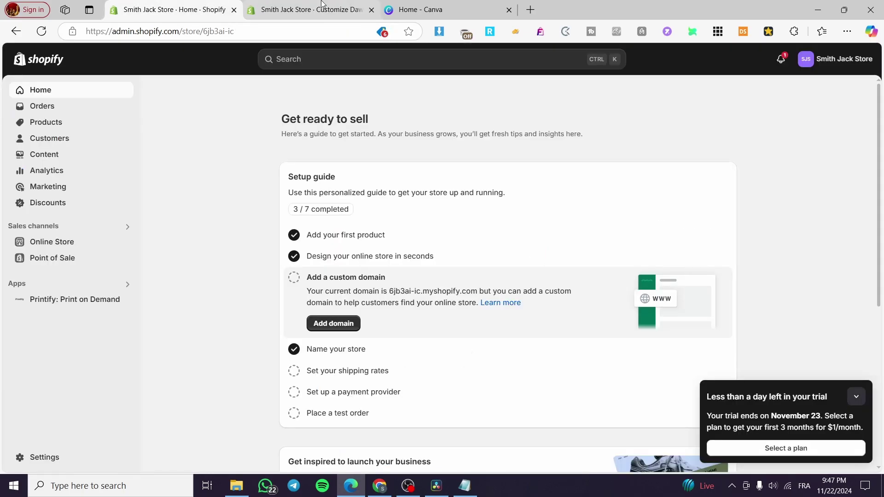